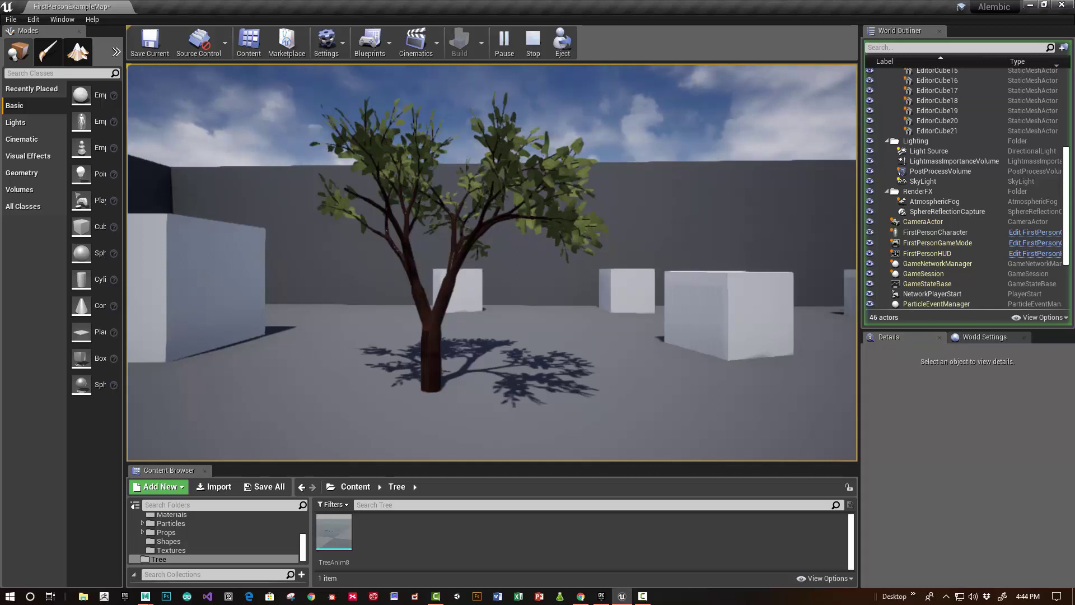
Step: Stop the Unreal play session, switch to Maya and review the existing tree's growth animation across the timeline
{"action": "key", "text": "Escape"}
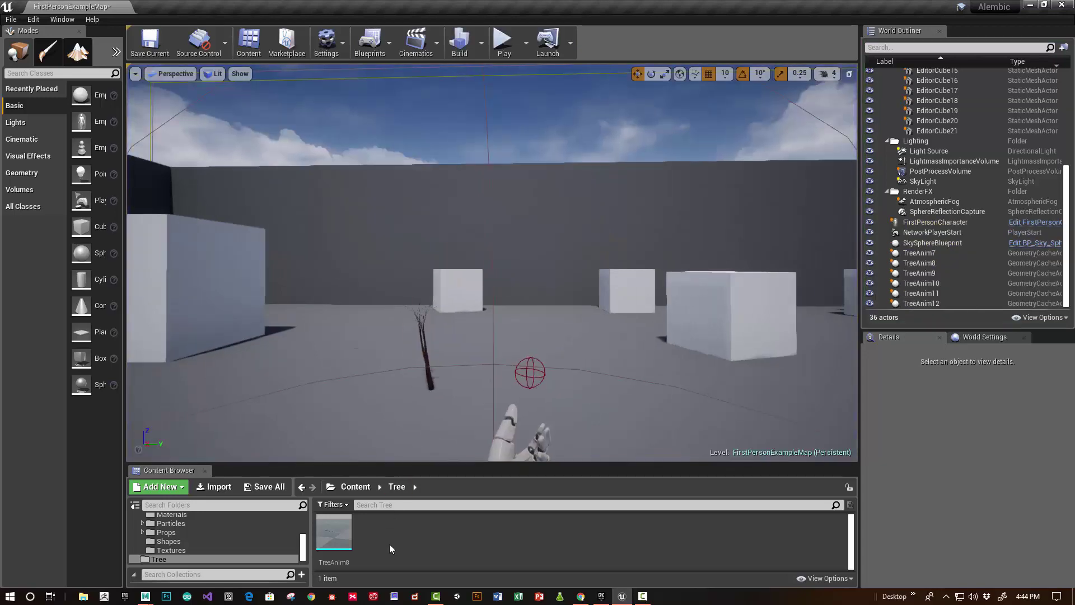
{"action": "key", "text": "alt+Tab"}
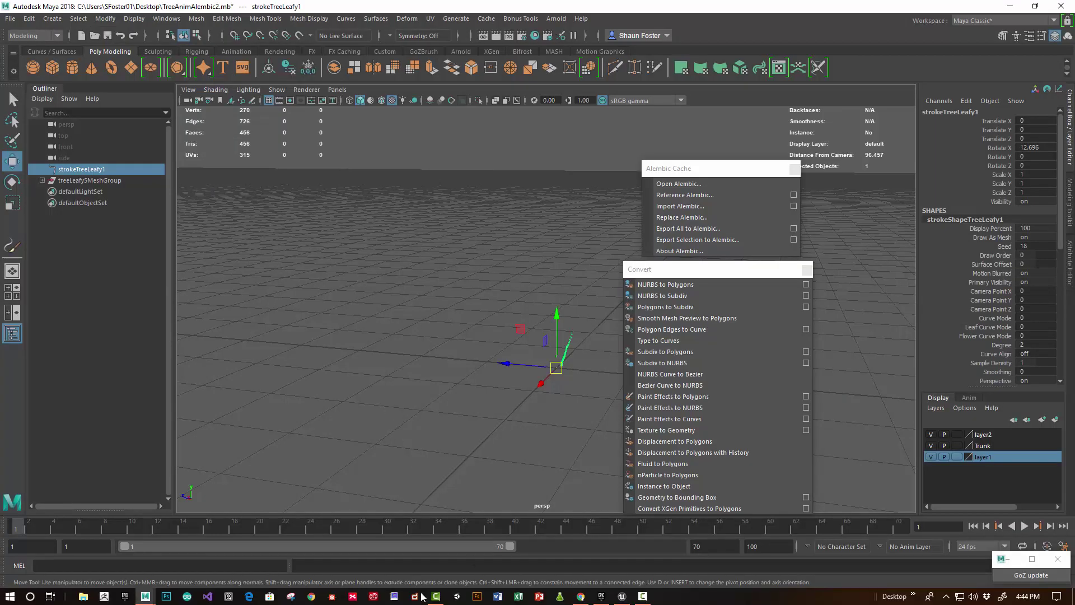
{"action": "key", "text": "alt+v"}
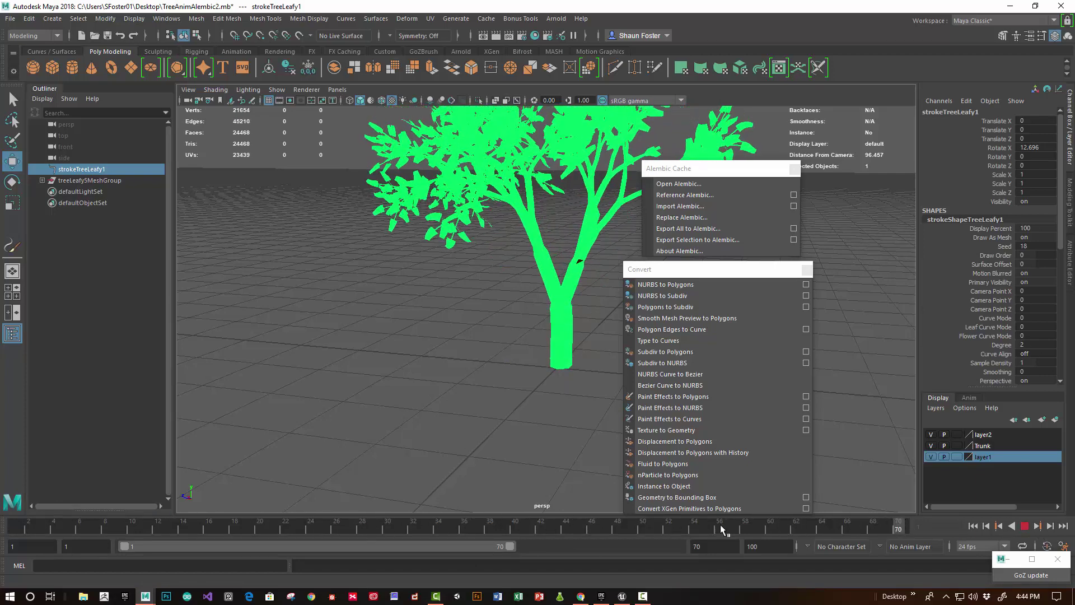
{"action": "left_click_drag", "start_coordinate": [721, 526], "coordinate": [30, 546]}
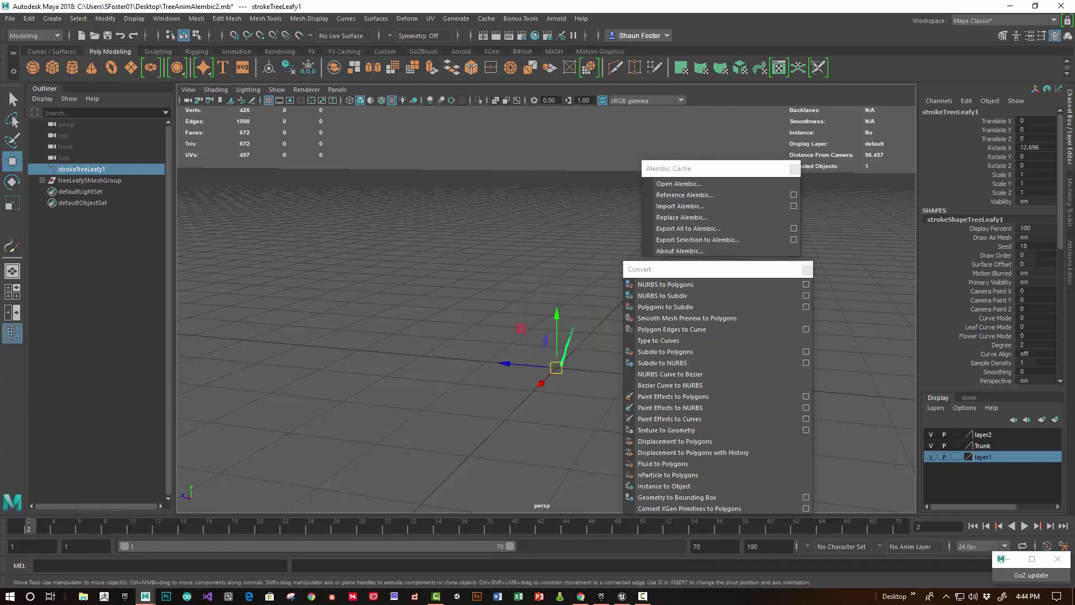
Step: Hide layer1 with the existing tree and open the library of Paint Effects brushes
{"action": "left_click", "coordinate": [931, 457]}
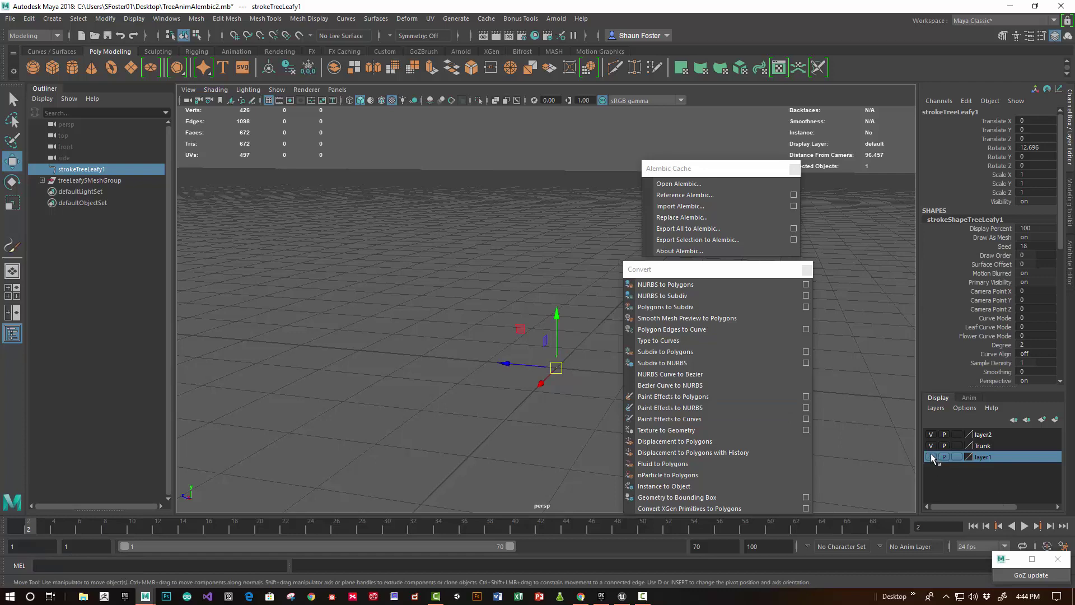
{"action": "left_click", "coordinate": [513, 414]}
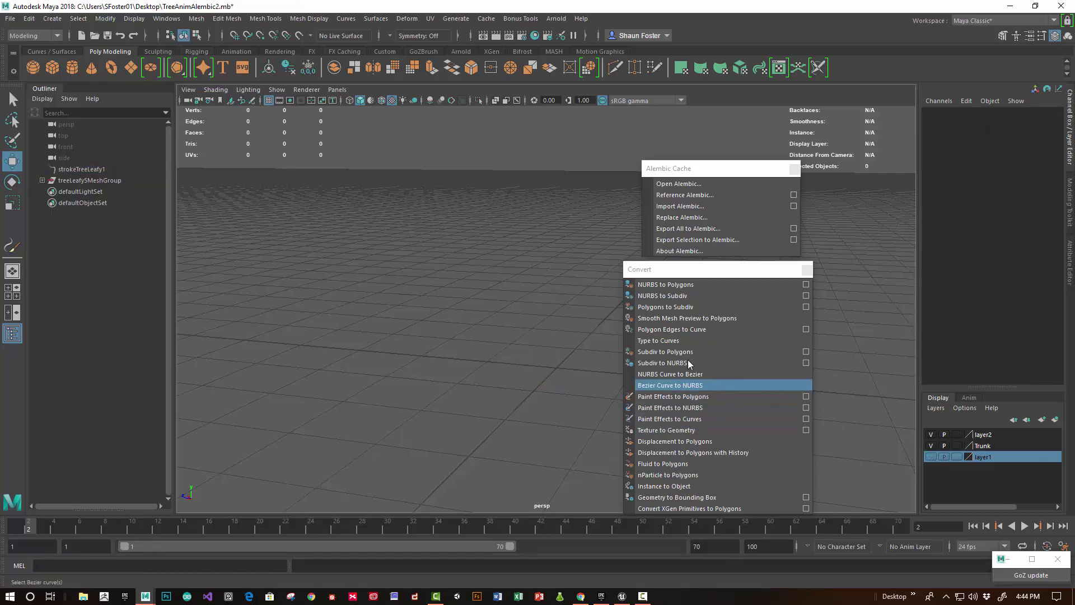
{"action": "left_click", "coordinate": [455, 19]}
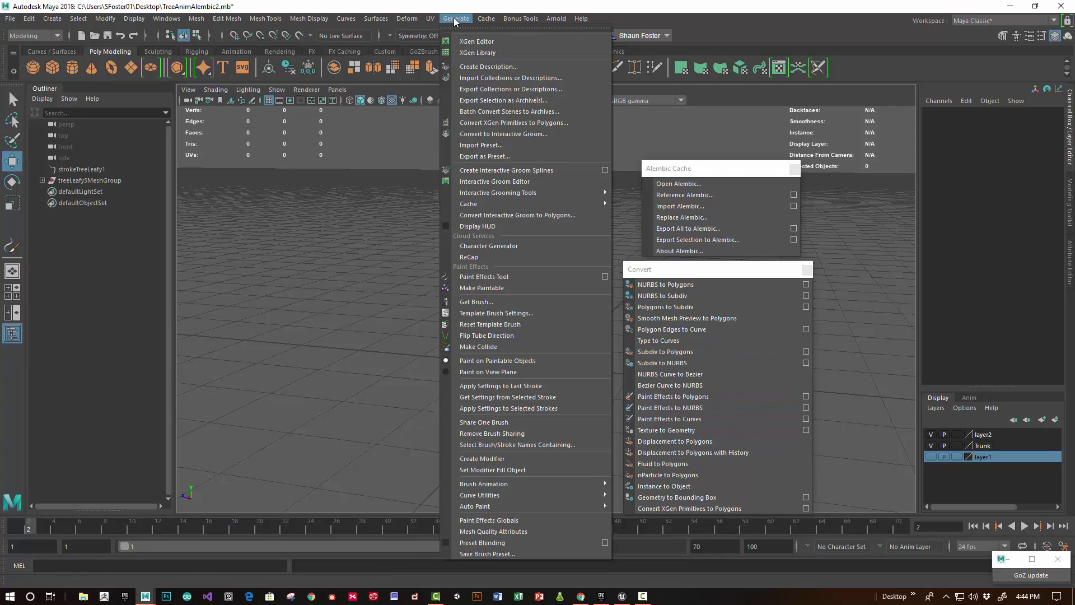
{"action": "left_click", "coordinate": [485, 302]}
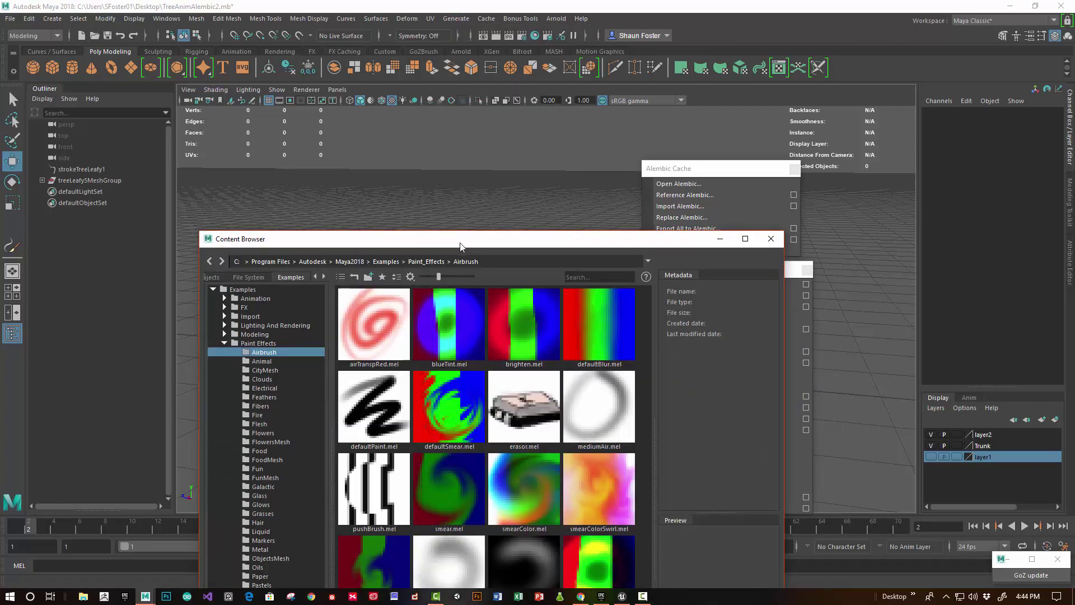
{"action": "left_click_drag", "start_coordinate": [460, 246], "coordinate": [711, 64]}
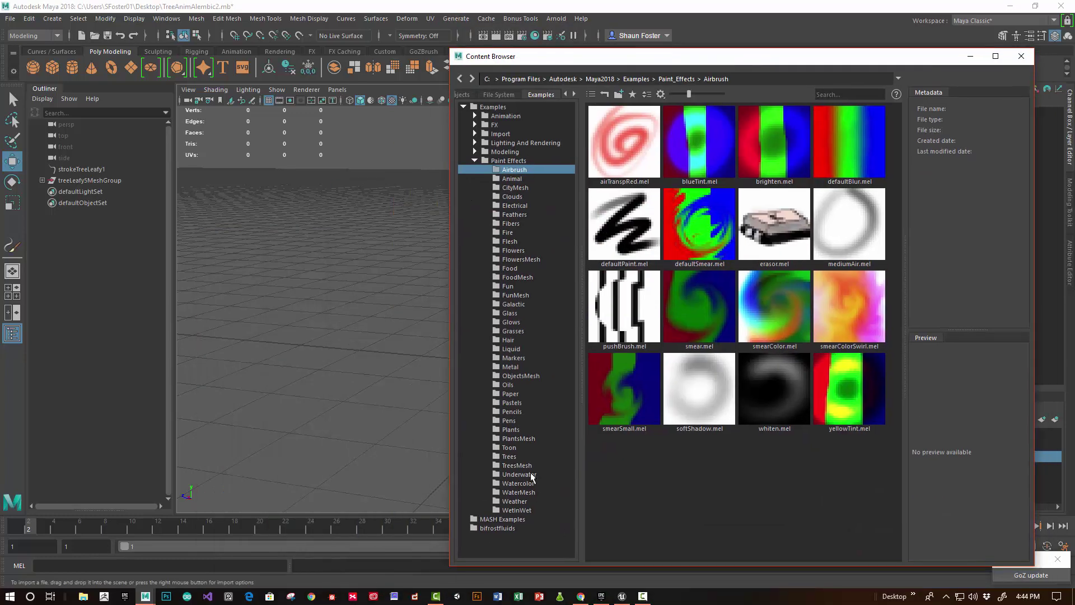
Step: Load the treeLeafy.mel brush from the Trees folder of the Paint Effects examples and minimize the browser
{"action": "left_click", "coordinate": [509, 456]}
{"action": "scroll", "coordinate": [605, 425], "scroll_direction": "down", "scroll_amount": 5}
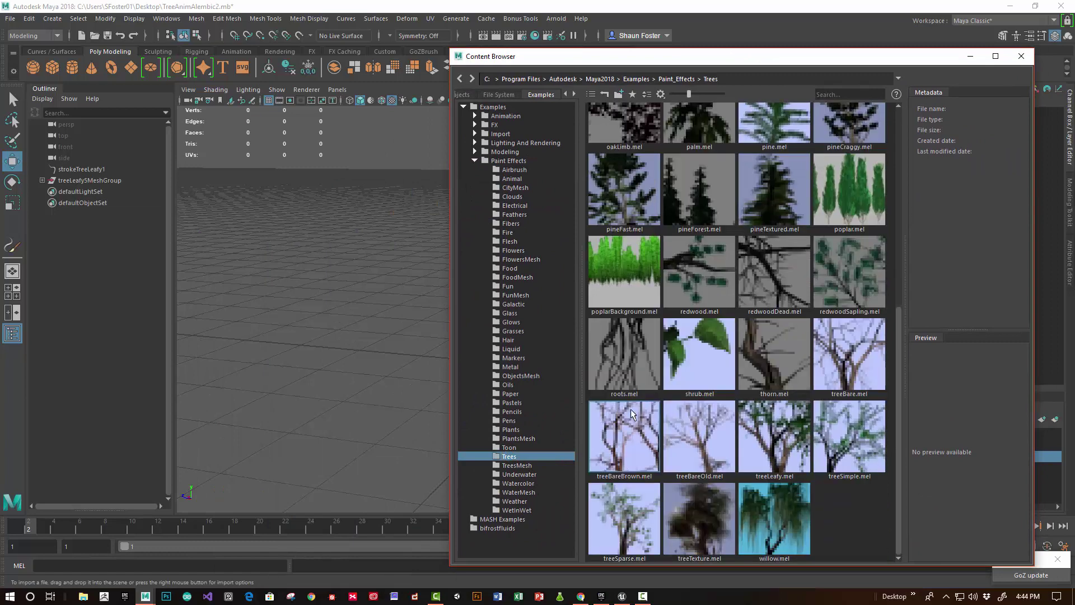
{"action": "scroll", "coordinate": [647, 421], "scroll_direction": "up", "scroll_amount": 5}
{"action": "scroll", "coordinate": [654, 421], "scroll_direction": "down", "scroll_amount": 5}
{"action": "left_click", "coordinate": [748, 440]}
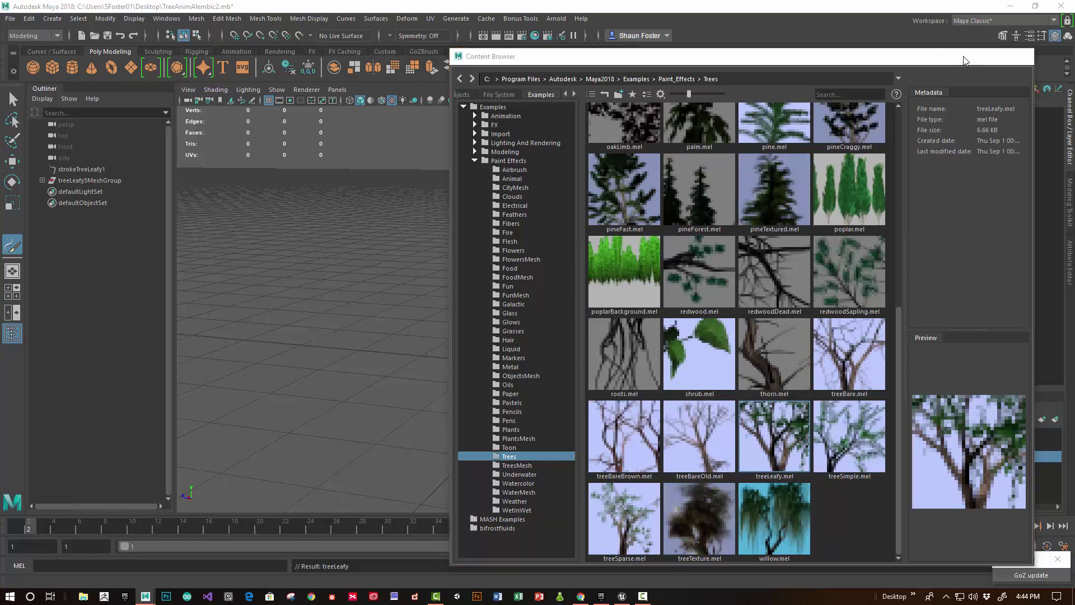
{"action": "left_click", "coordinate": [969, 57]}
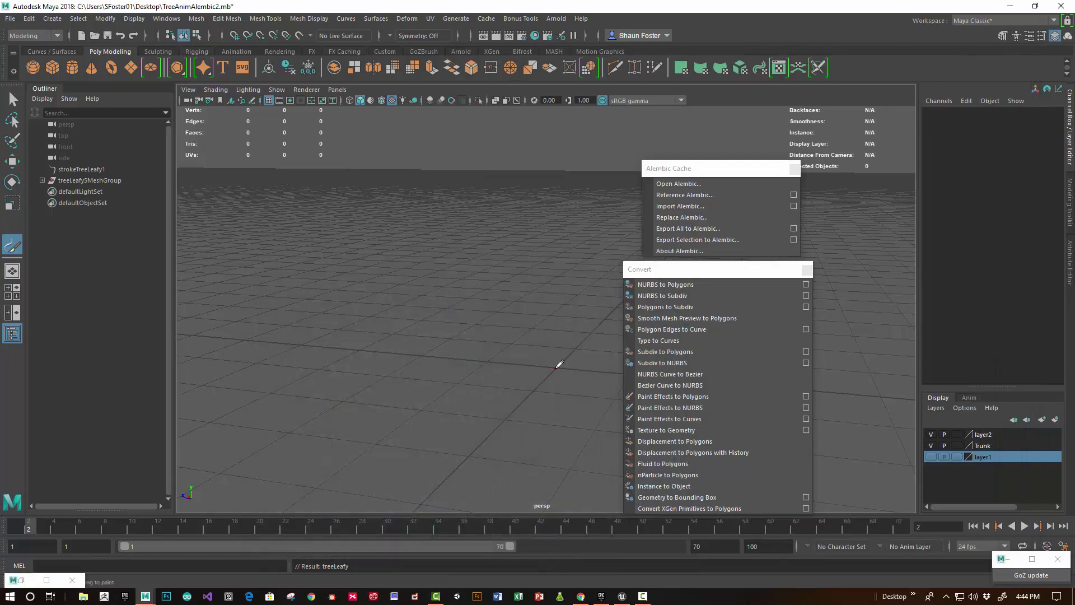
Step: Paint a single leafy tree stroke at the centre of the grid and switch to the Move tool
{"action": "mouse_move", "coordinate": [559, 365]}
{"action": "left_mouse_down"}
{"action": "mouse_move", "coordinate": [597, 366]}
{"action": "mouse_move", "coordinate": [559, 365]}
{"action": "mouse_move", "coordinate": [606, 371]}
{"action": "mouse_move", "coordinate": [559, 365]}
{"action": "left_mouse_up"}
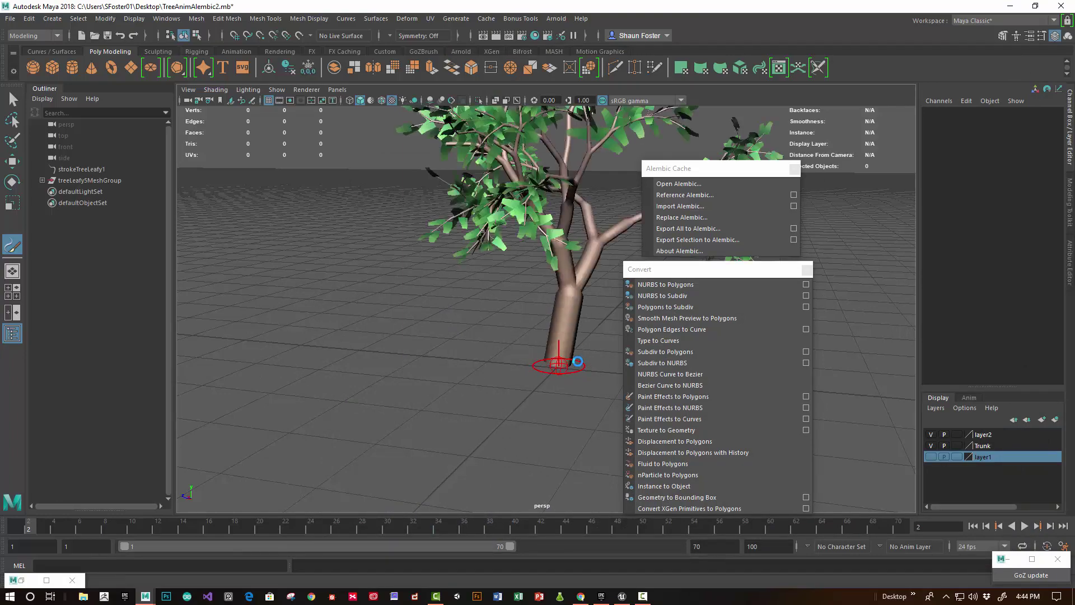
{"action": "scroll", "coordinate": [520, 329], "scroll_direction": "down", "scroll_amount": 6}
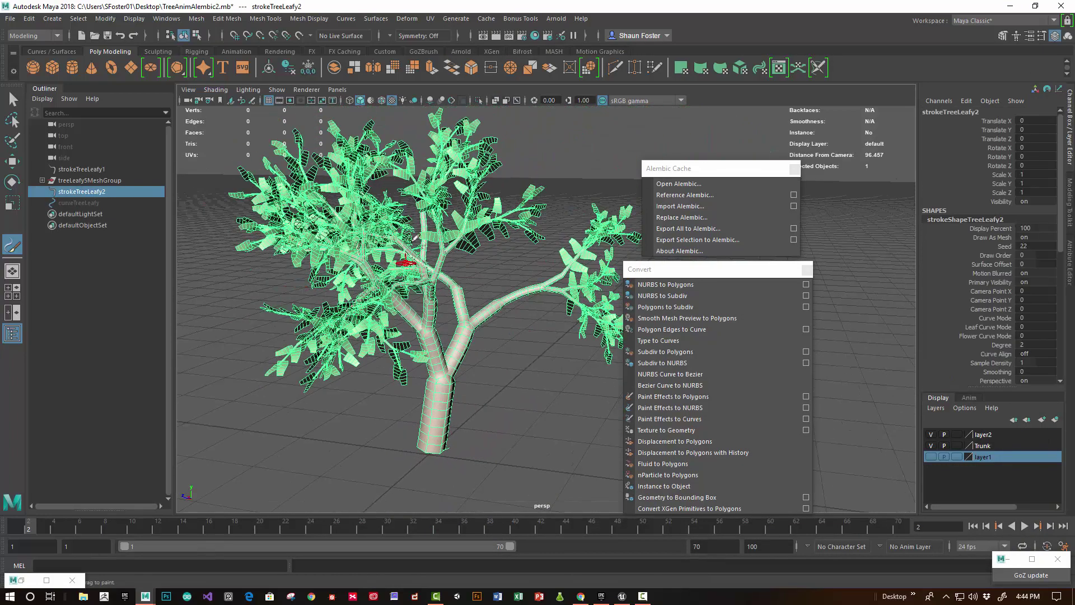
{"action": "key", "text": "w"}
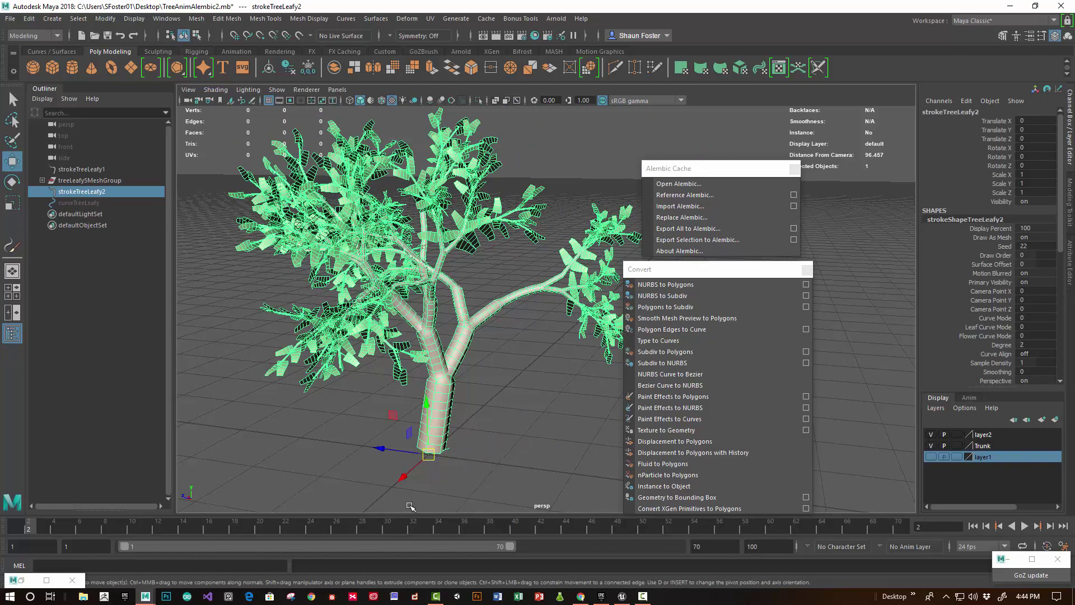
Step: Open the new stroke's treeLeafy7 brush attributes at the Flow Animation settings
{"action": "key", "text": "ctrl+a"}
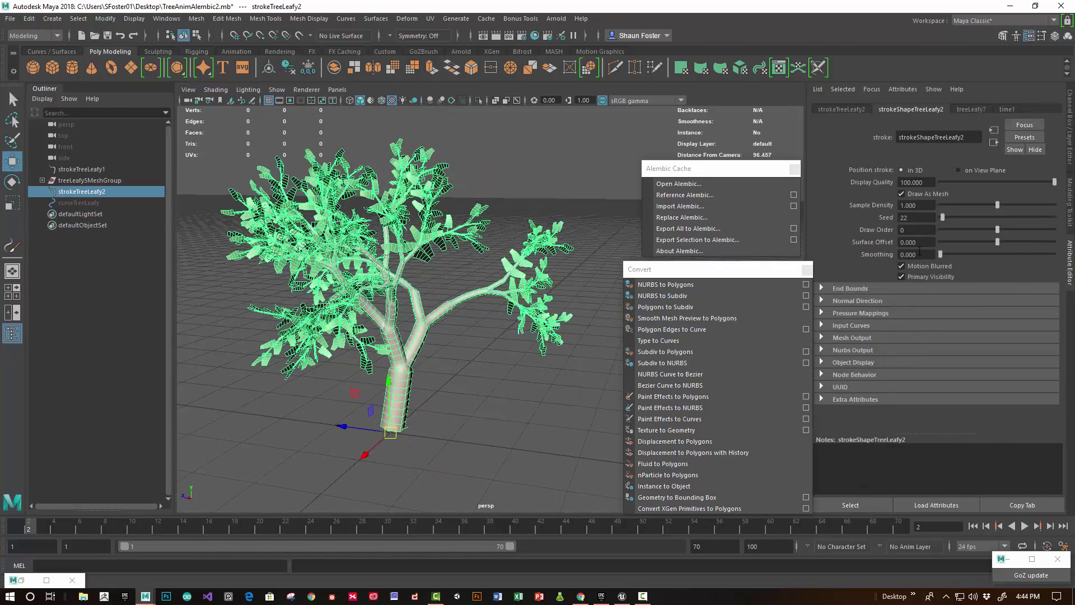
{"action": "left_click", "coordinate": [841, 108]}
{"action": "left_click", "coordinate": [972, 108]}
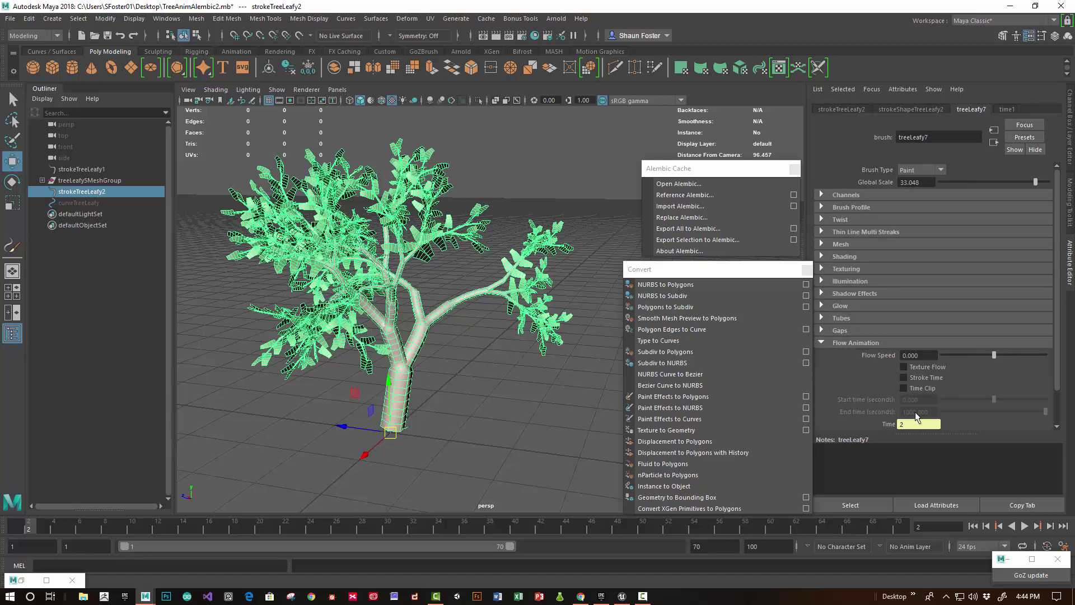
Step: Scrub and play the timeline to check the new tree for animation, ending at frame 70
{"action": "left_click_drag", "start_coordinate": [875, 522], "coordinate": [931, 518]}
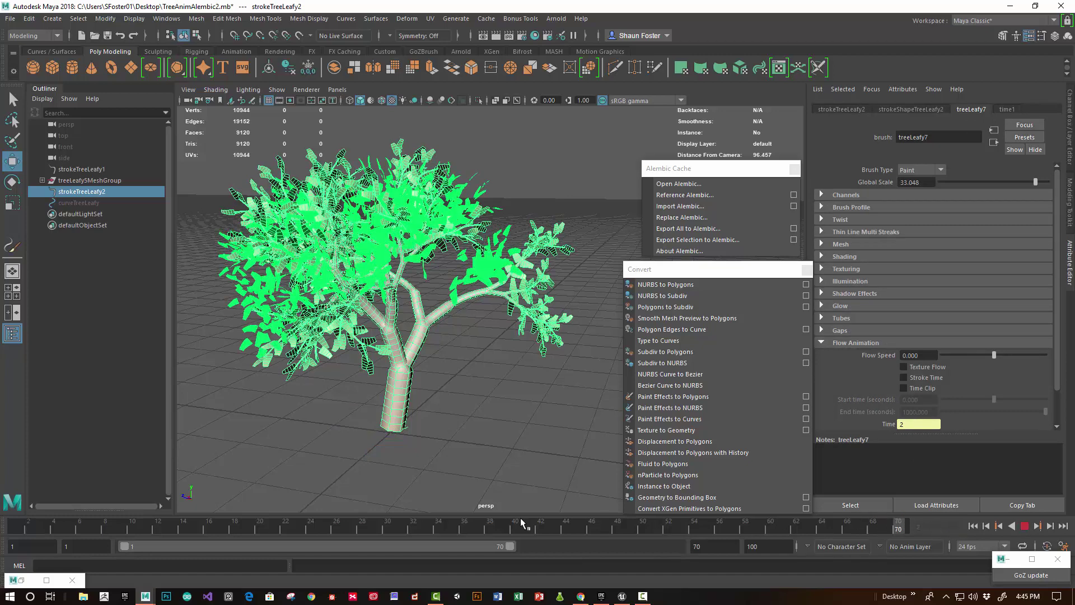
{"action": "mouse_move", "coordinate": [519, 521]}
{"action": "left_mouse_down"}
{"action": "mouse_move", "coordinate": [164, 532]}
{"action": "mouse_move", "coordinate": [782, 536]}
{"action": "left_mouse_up"}
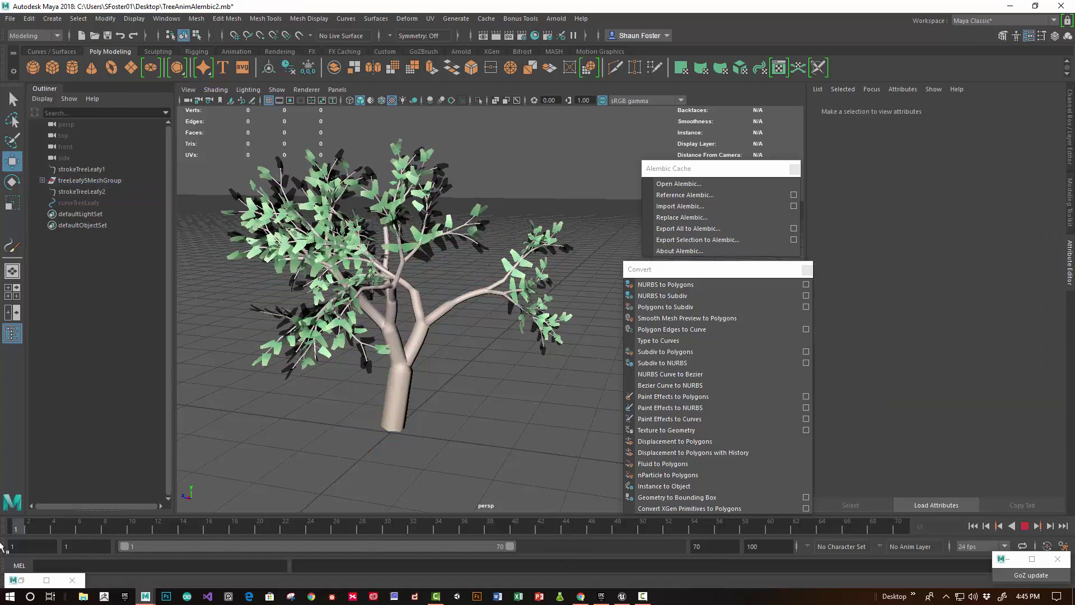
{"action": "left_click", "coordinate": [898, 526]}
Step: Select the new tree stroke, enable Time Clip in its Flow Animation settings and set the Flow Speed to 1
{"action": "left_click", "coordinate": [541, 320]}
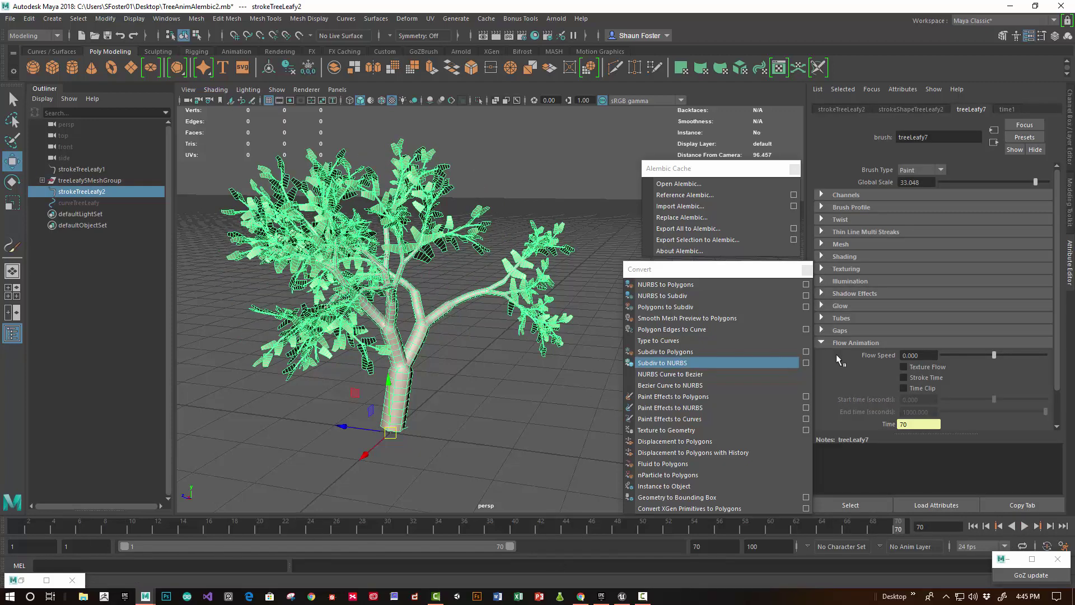
{"action": "left_click", "coordinate": [921, 387]}
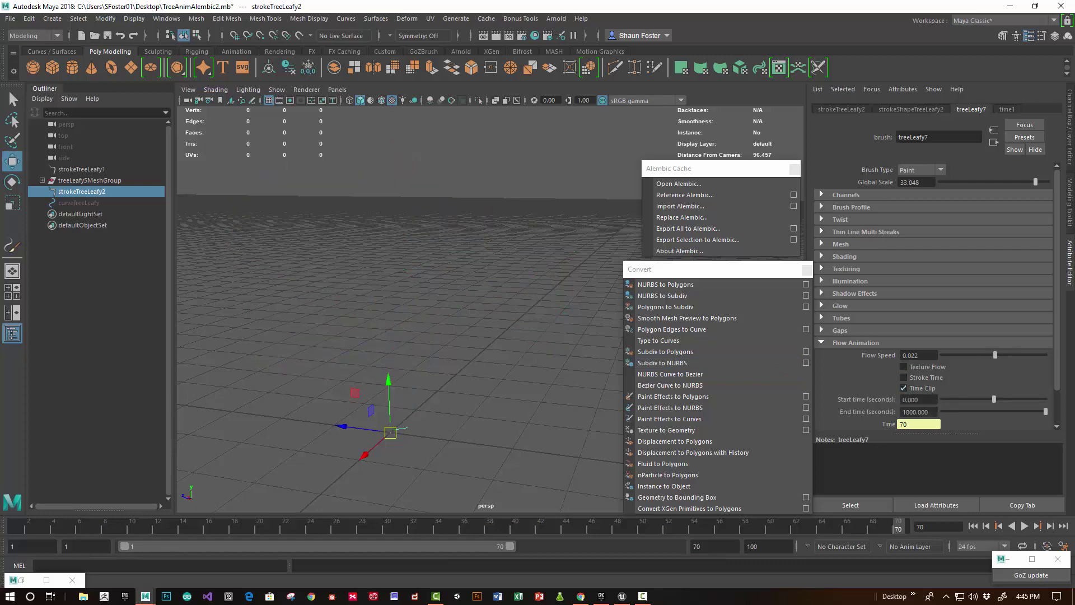
{"action": "left_click_drag", "start_coordinate": [995, 354], "coordinate": [1046, 354]}
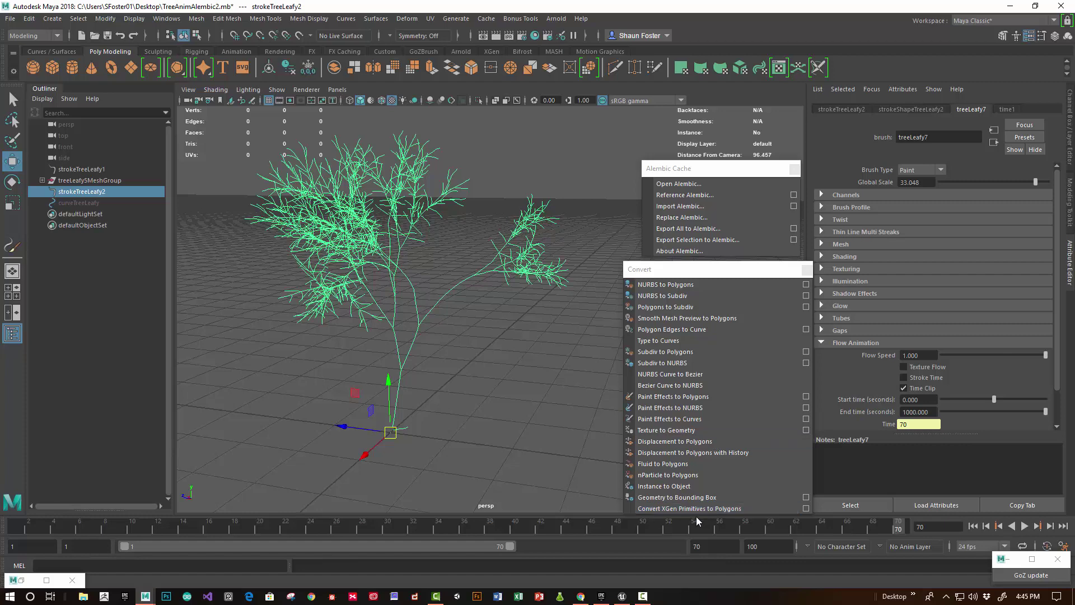
Step: Play back the new tree's growth animation and return to frame 1
{"action": "key", "text": "alt+v"}
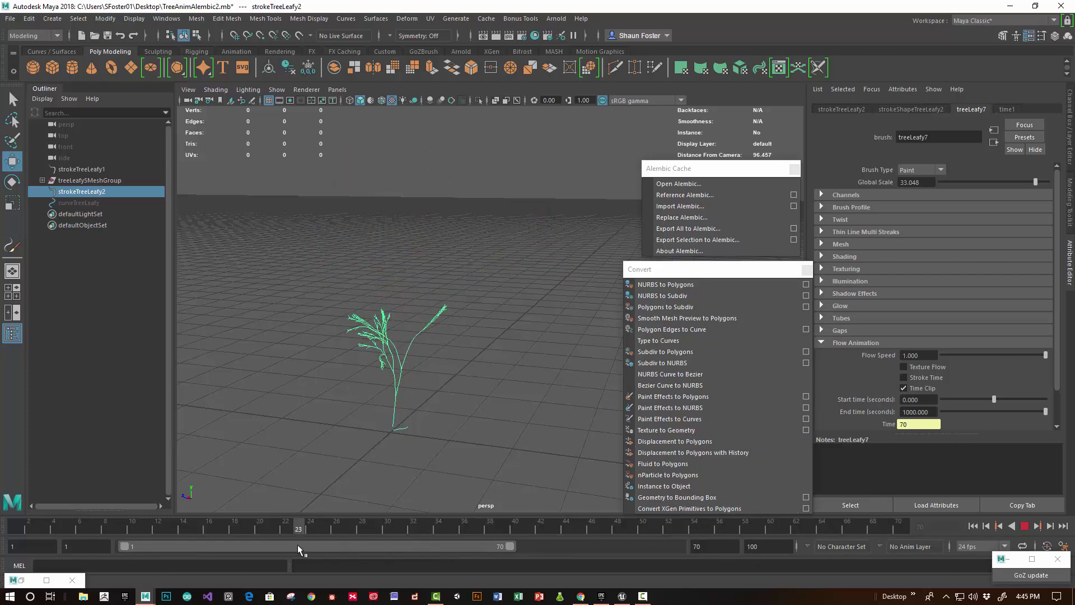
{"action": "left_click", "coordinate": [93, 532]}
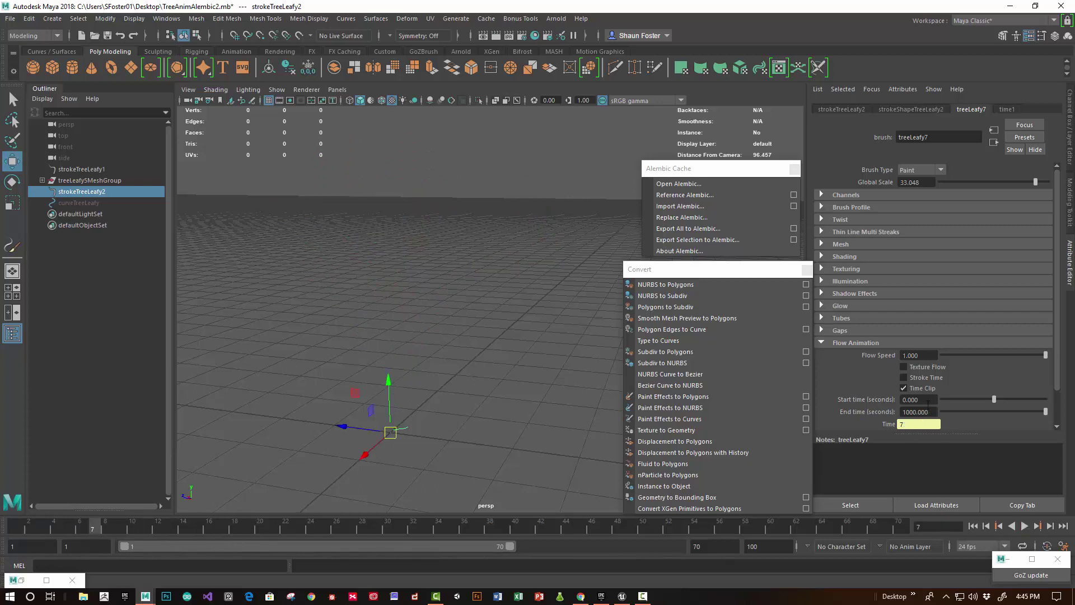
{"action": "left_click", "coordinate": [16, 535]}
Step: Set the brush's Flow Animation start time to -0.5 seconds and play the growth through to frame 70
{"action": "type", "text": "-"}
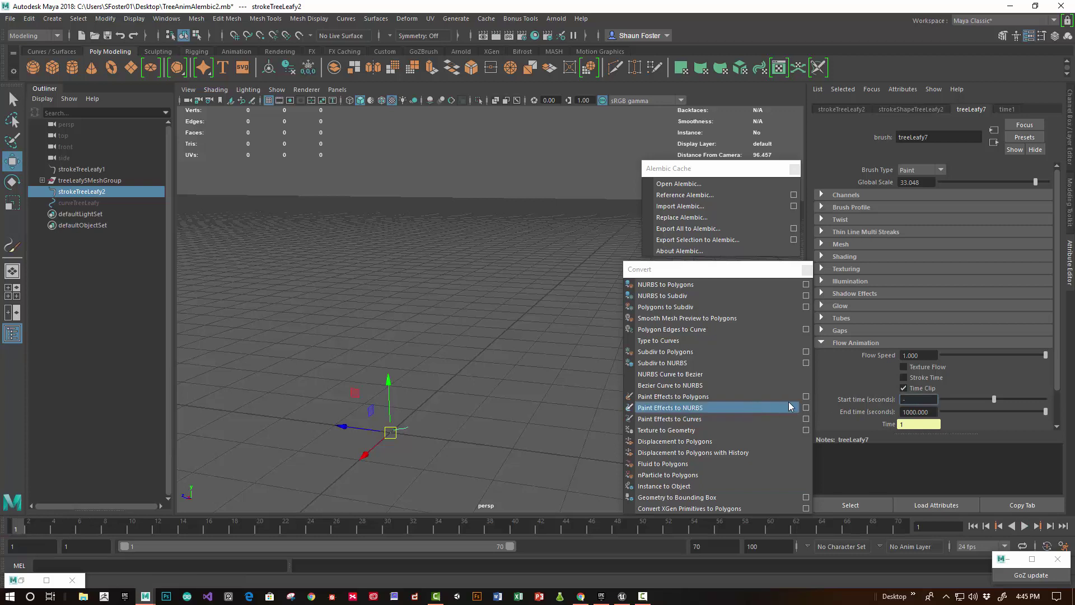
{"action": "type", "text": "1"}
{"action": "key", "text": "Return"}
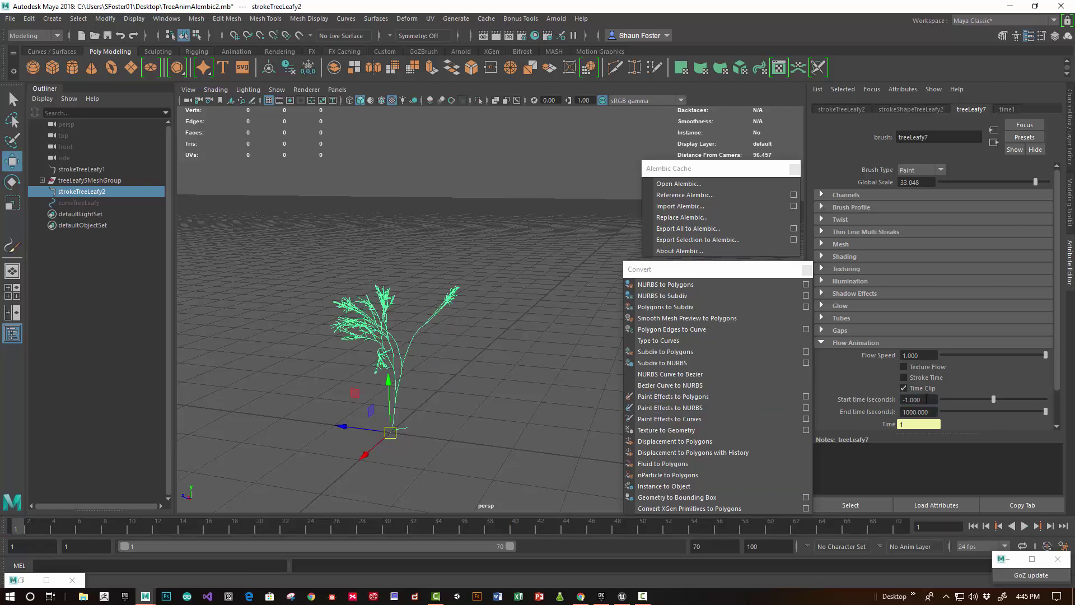
{"action": "double_click", "coordinate": [927, 399]}
{"action": "type", "text": "-0.5"}
{"action": "key", "text": "Return"}
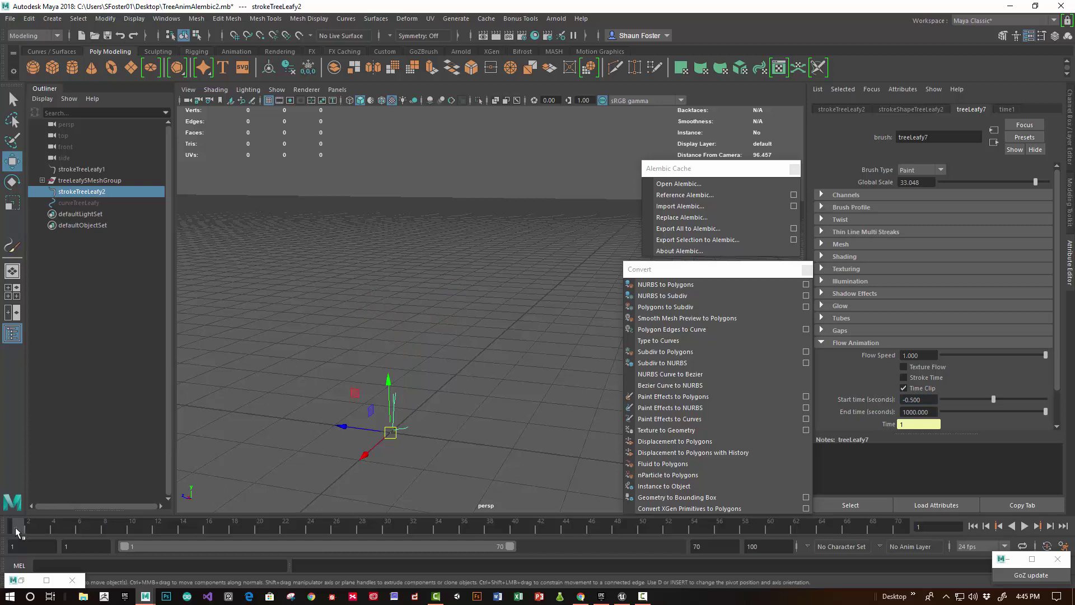
{"action": "key", "text": "alt+v"}
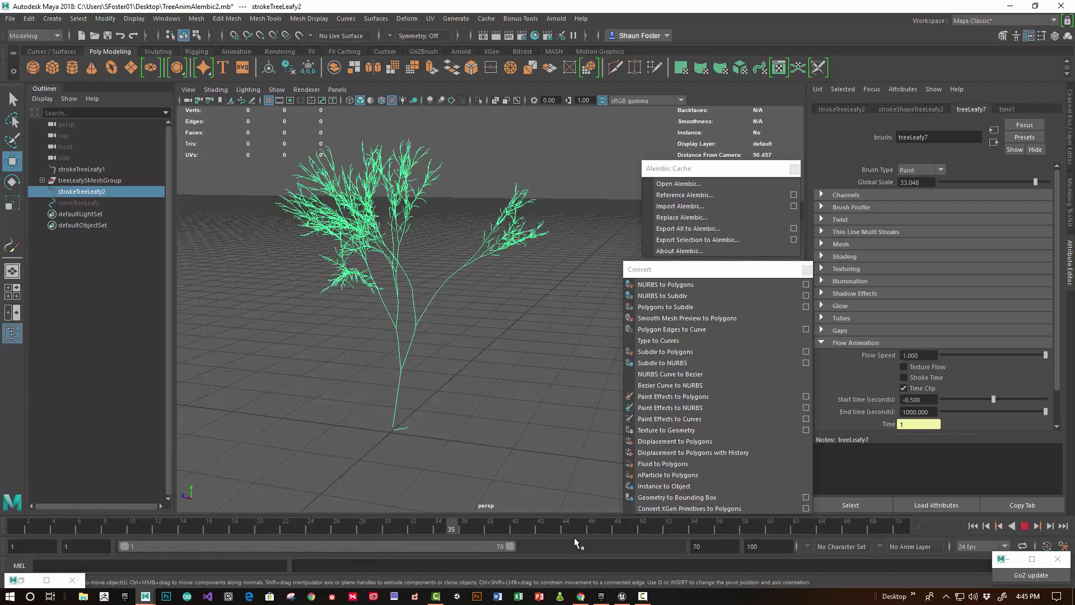
{"action": "left_click", "coordinate": [1049, 529]}
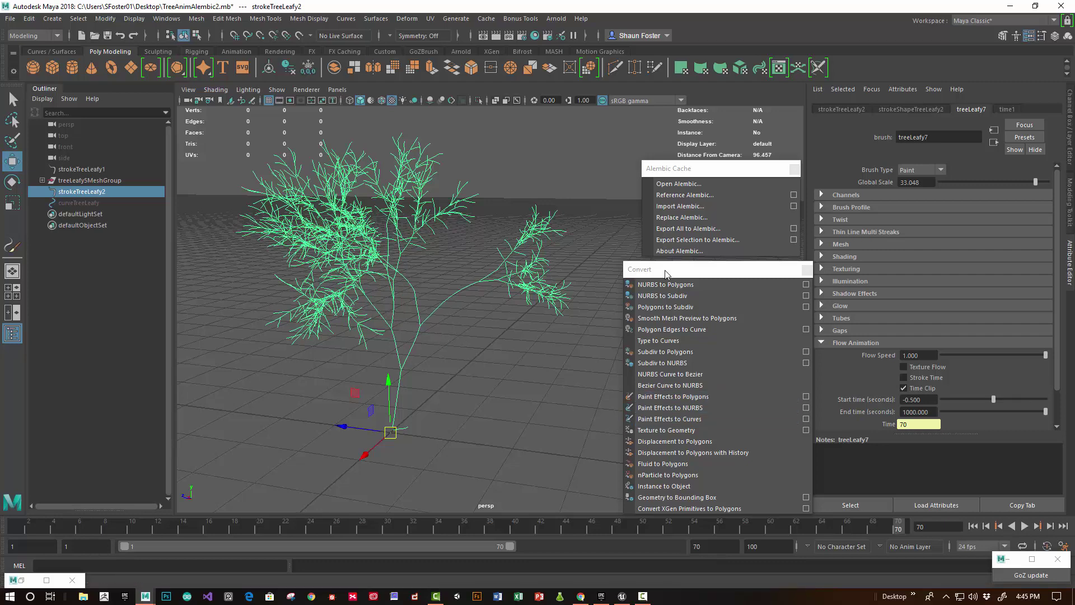
Step: Convert the selected tree stroke from Paint Effects to polygons
{"action": "left_click", "coordinate": [105, 19]}
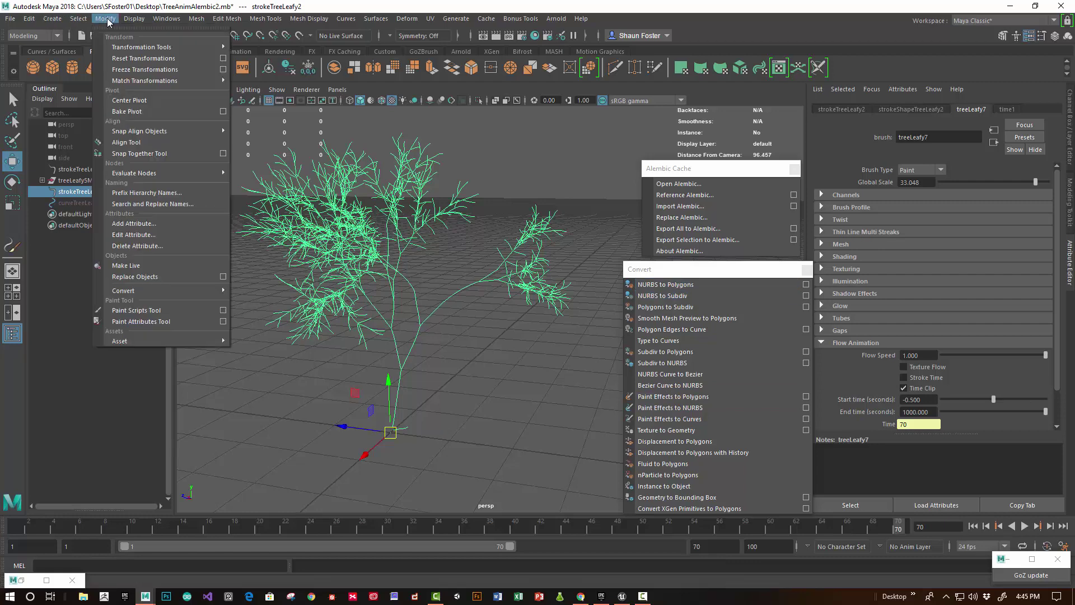
{"action": "mouse_move", "coordinate": [149, 290]}
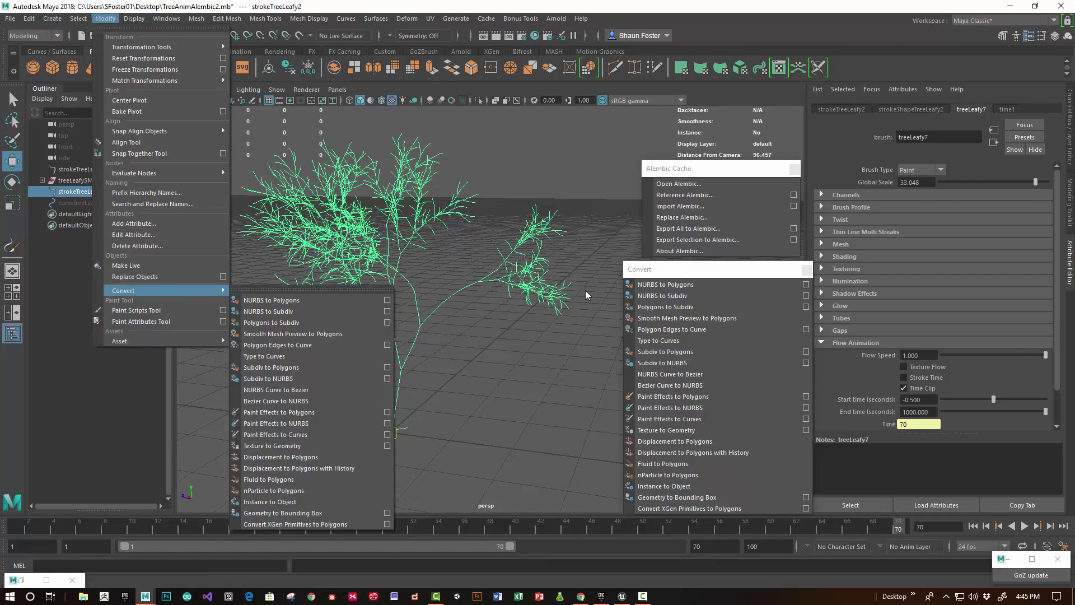
{"action": "left_click", "coordinate": [720, 271]}
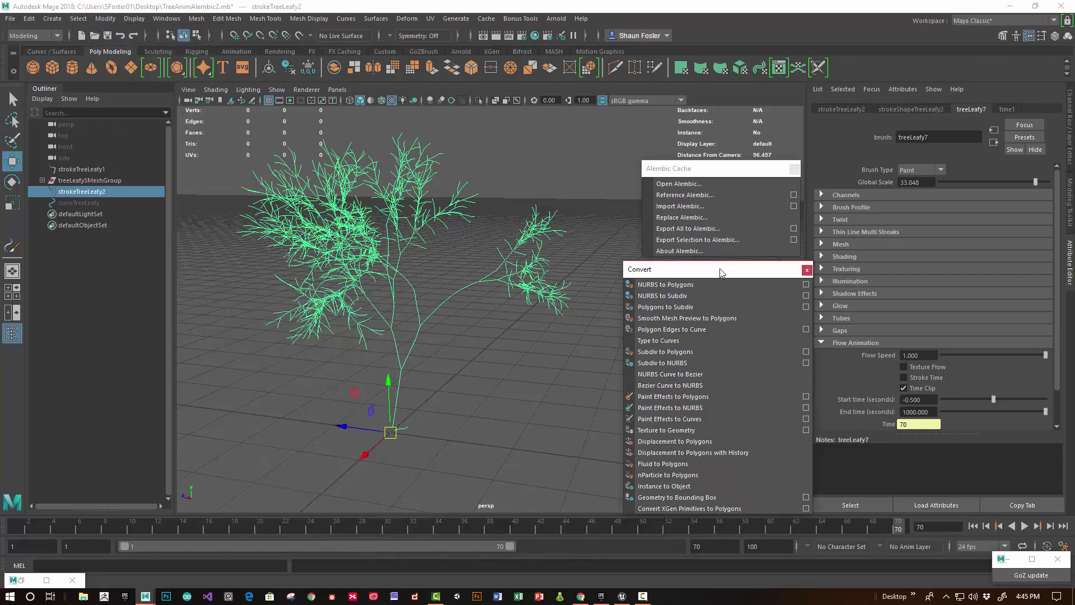
{"action": "left_click", "coordinate": [684, 396]}
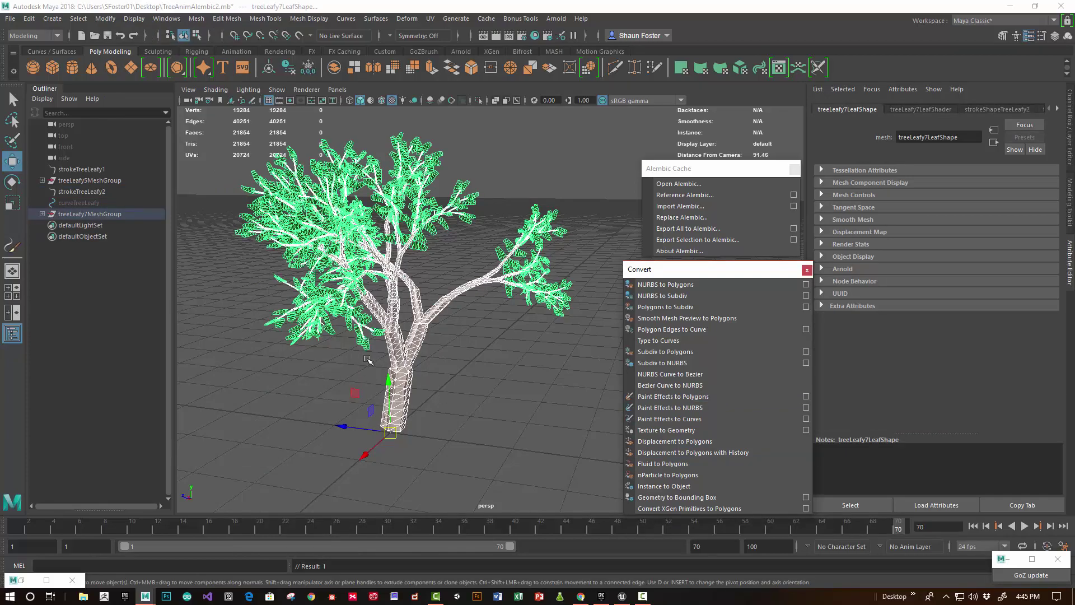
Step: Assign the existing M_Brown material to the converted tree's trunk and branch mesh
{"action": "right_click_drag", "start_coordinate": [326, 310], "coordinate": [429, 286], "text": "alt"}
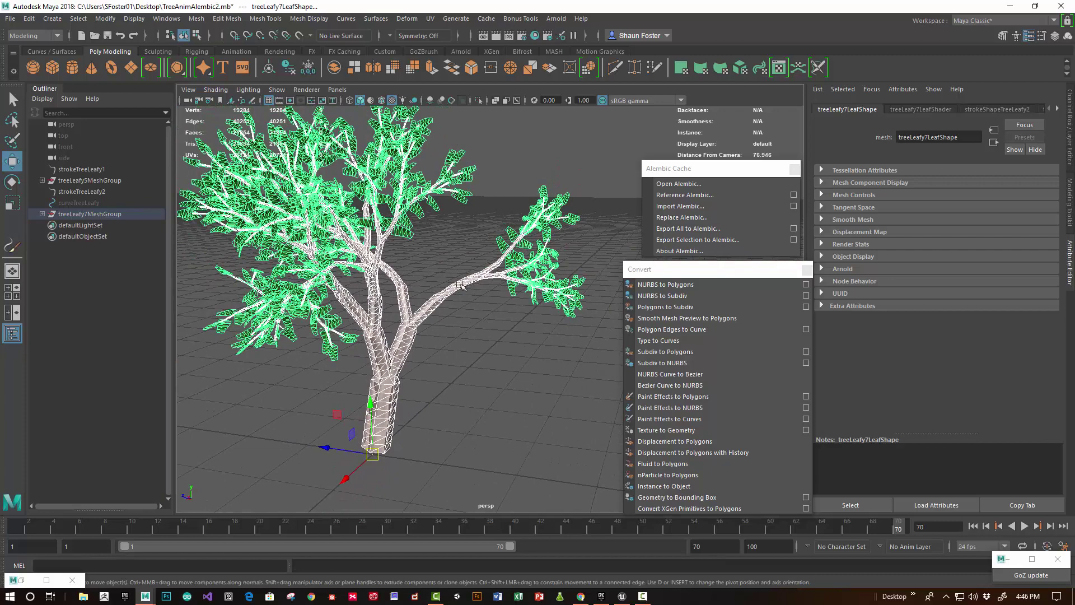
{"action": "scroll", "coordinate": [461, 285], "scroll_direction": "up", "scroll_amount": 5}
{"action": "right_click", "coordinate": [463, 262]}
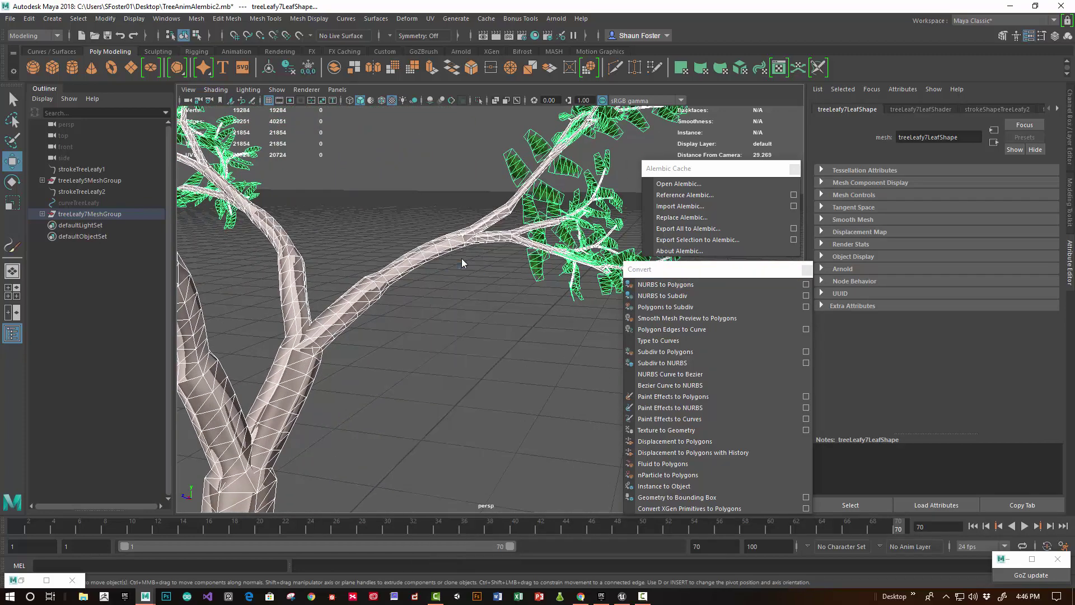
{"action": "left_click", "coordinate": [529, 186]}
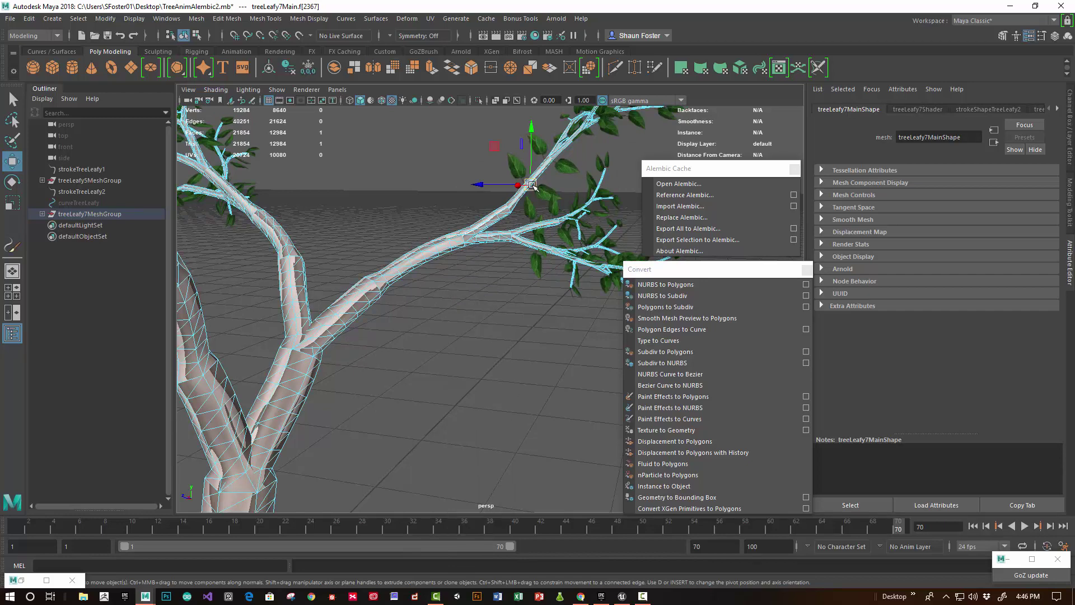
{"action": "right_click_drag", "start_coordinate": [532, 186], "coordinate": [605, 493]}
{"action": "left_click", "coordinate": [505, 205]}
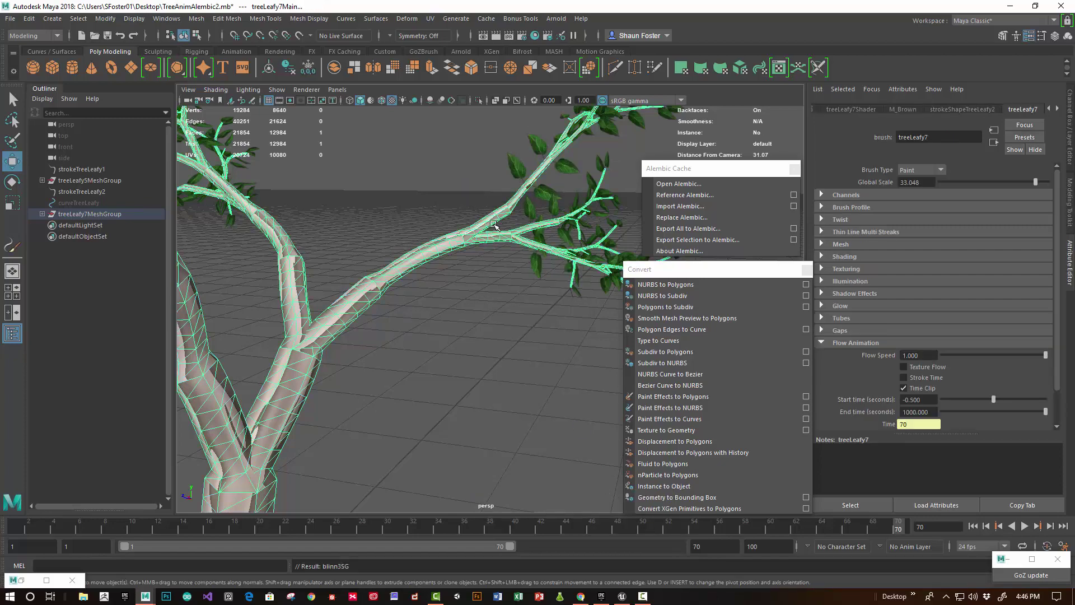
{"action": "key", "text": "f"}
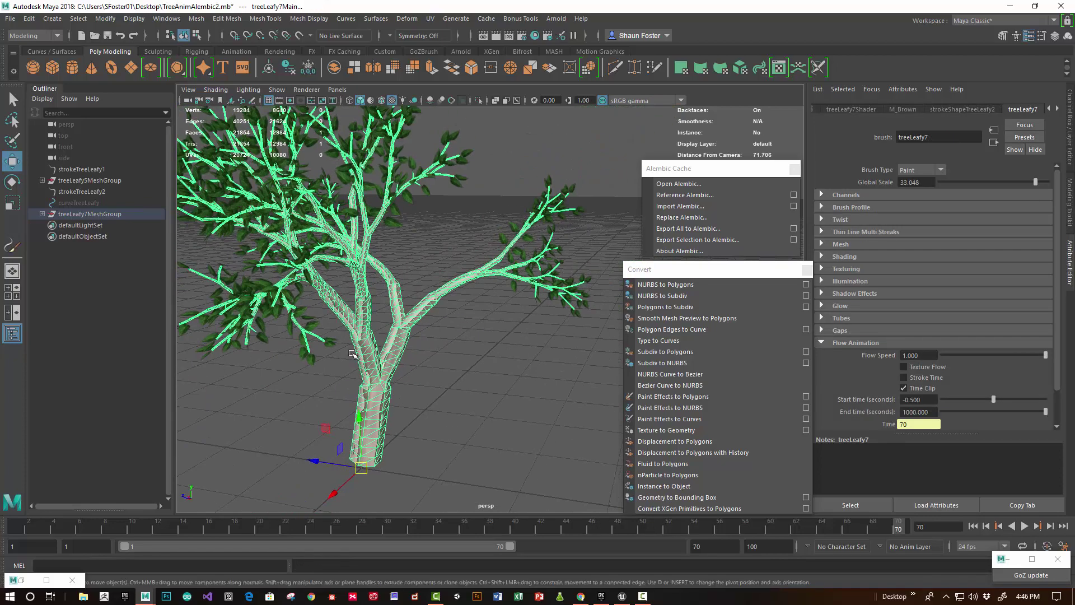
{"action": "scroll", "coordinate": [461, 348], "scroll_direction": "up", "scroll_amount": 2}
{"action": "left_click_drag", "start_coordinate": [461, 347], "coordinate": [441, 359], "text": "alt"}
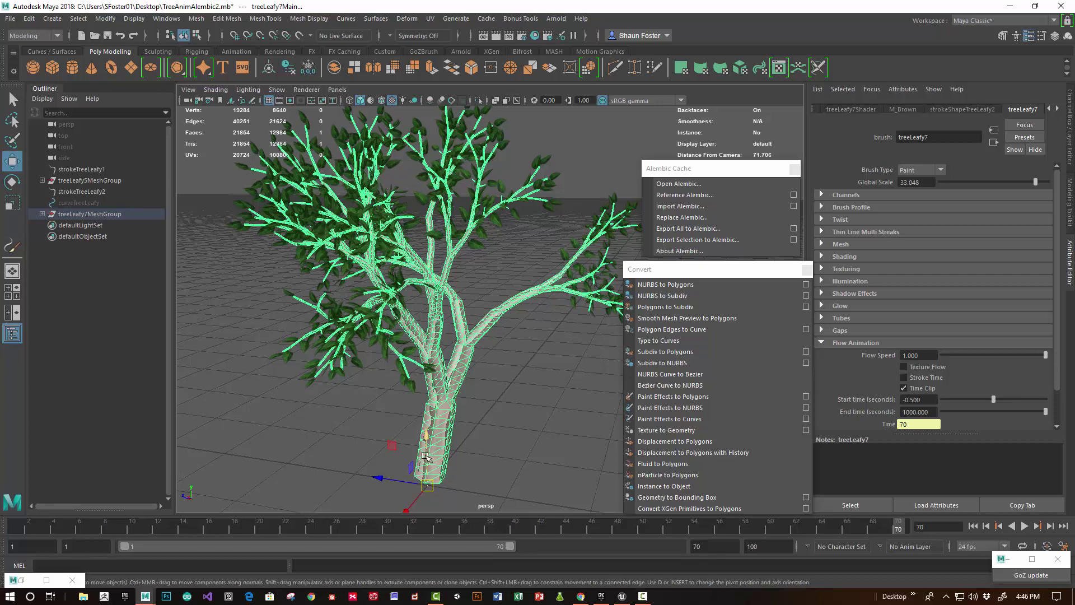
Step: Select the treeLeafy7MeshGroup and play back its growth animation, stopping at frame 16
{"action": "left_click", "coordinate": [85, 216]}
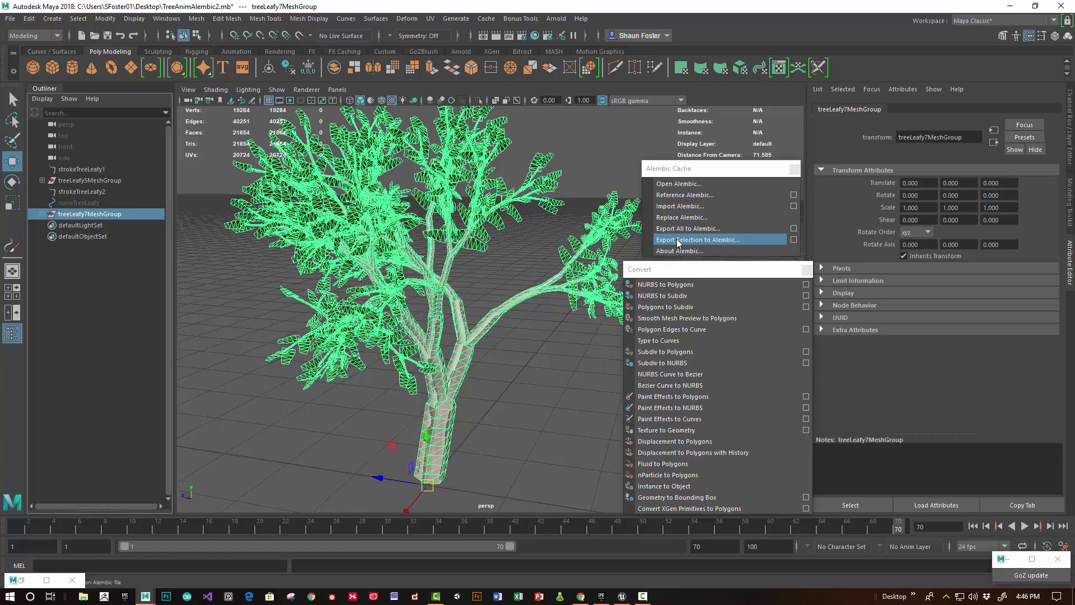
{"action": "middle_click_drag", "start_coordinate": [323, 313], "coordinate": [326, 256], "text": "alt"}
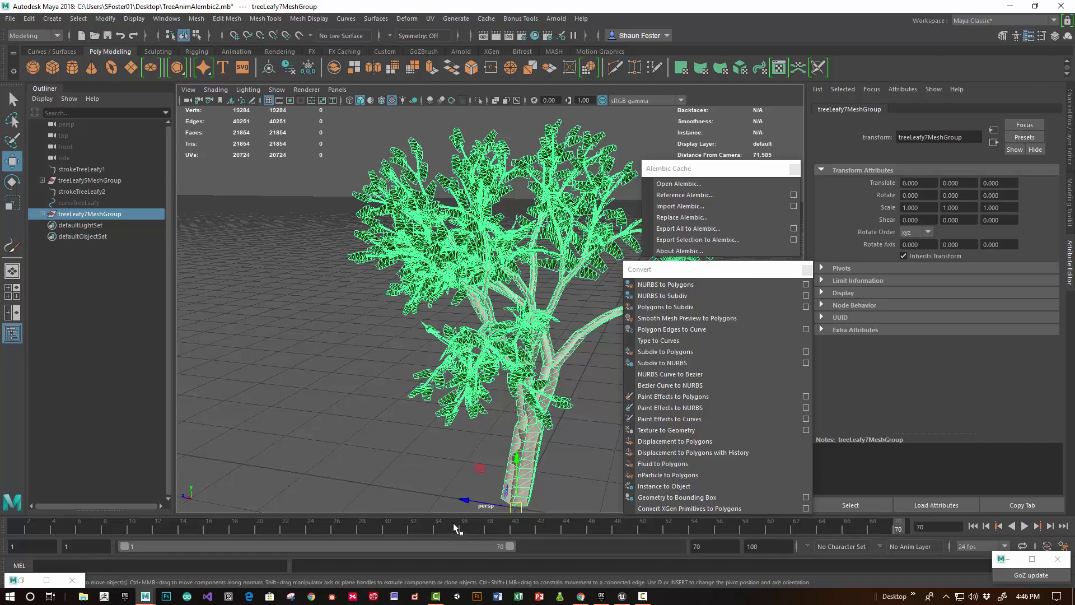
{"action": "key", "text": "alt+v"}
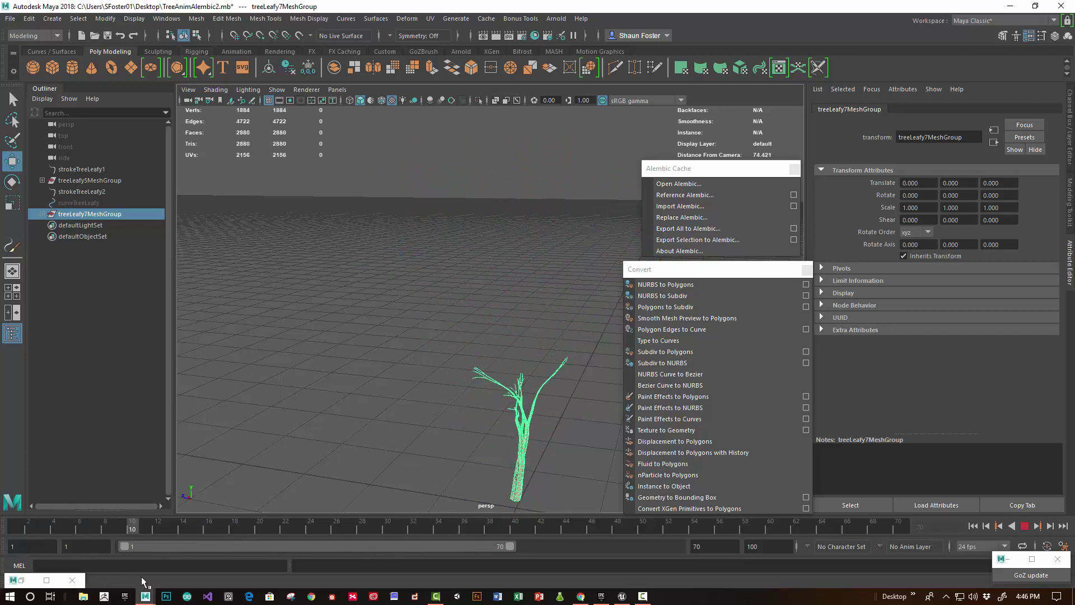
{"action": "key", "text": "alt+v"}
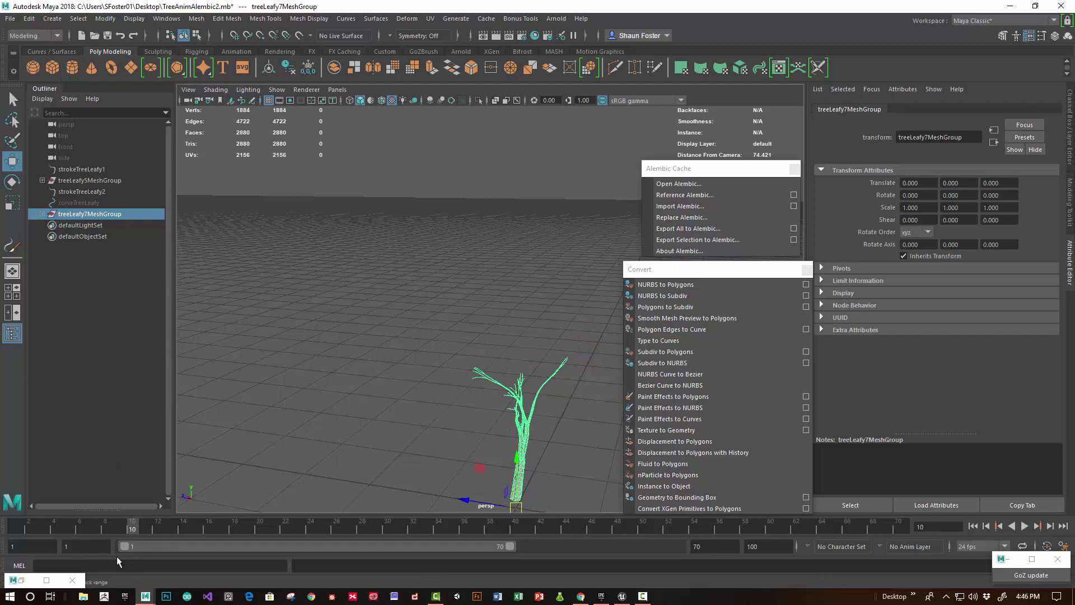
{"action": "key", "text": "alt+v"}
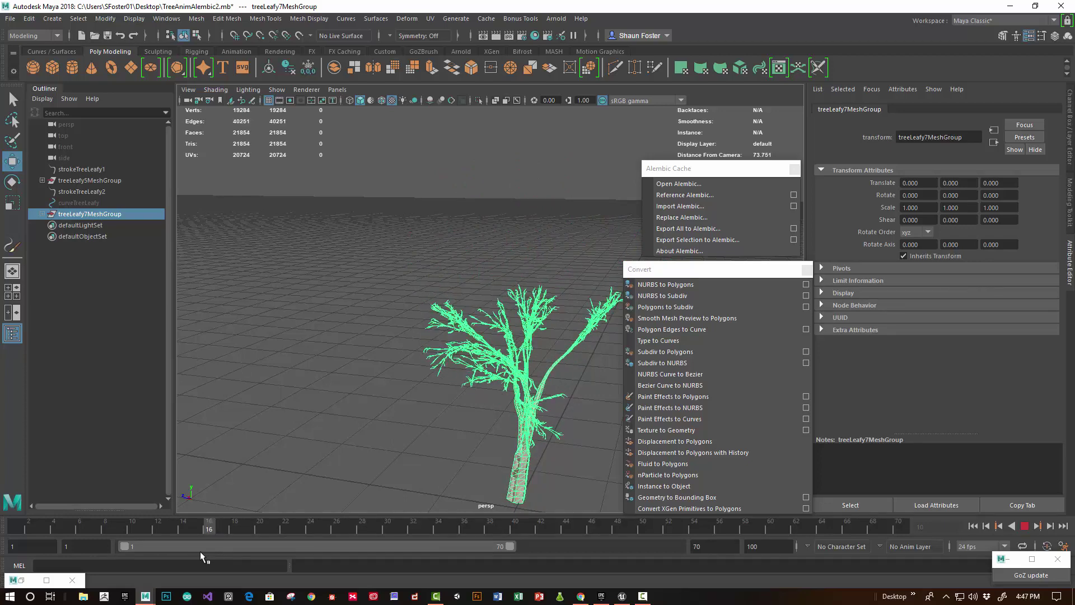
{"action": "left_click_drag", "start_coordinate": [193, 555], "coordinate": [320, 530]}
{"action": "left_click_drag", "start_coordinate": [378, 510], "coordinate": [209, 521]}
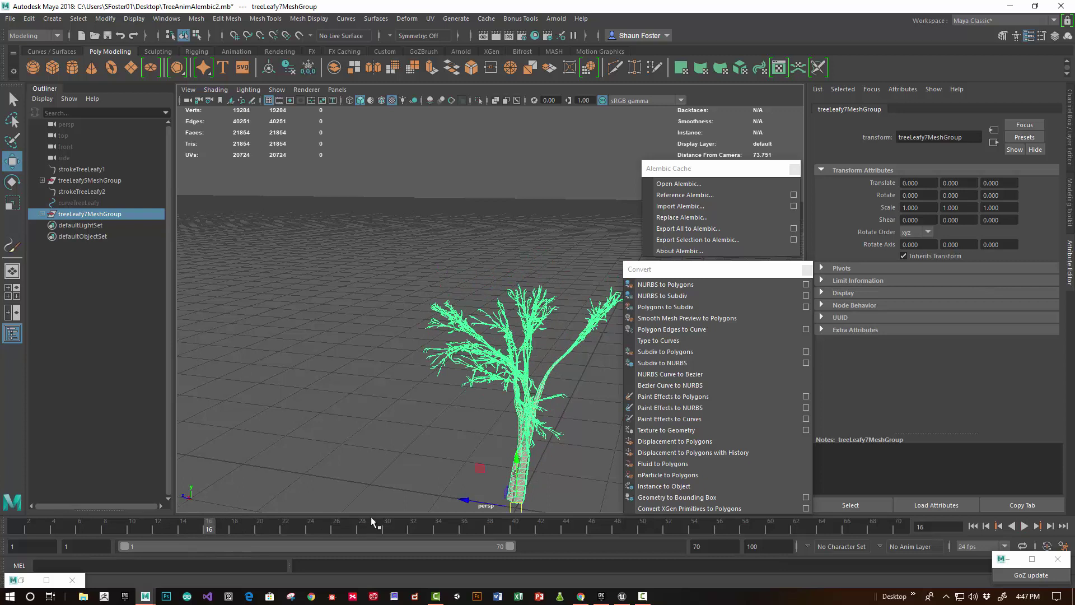
Step: Start exporting the selected group to Alembic and set the cache range's start frame to 16
{"action": "left_click", "coordinate": [703, 239]}
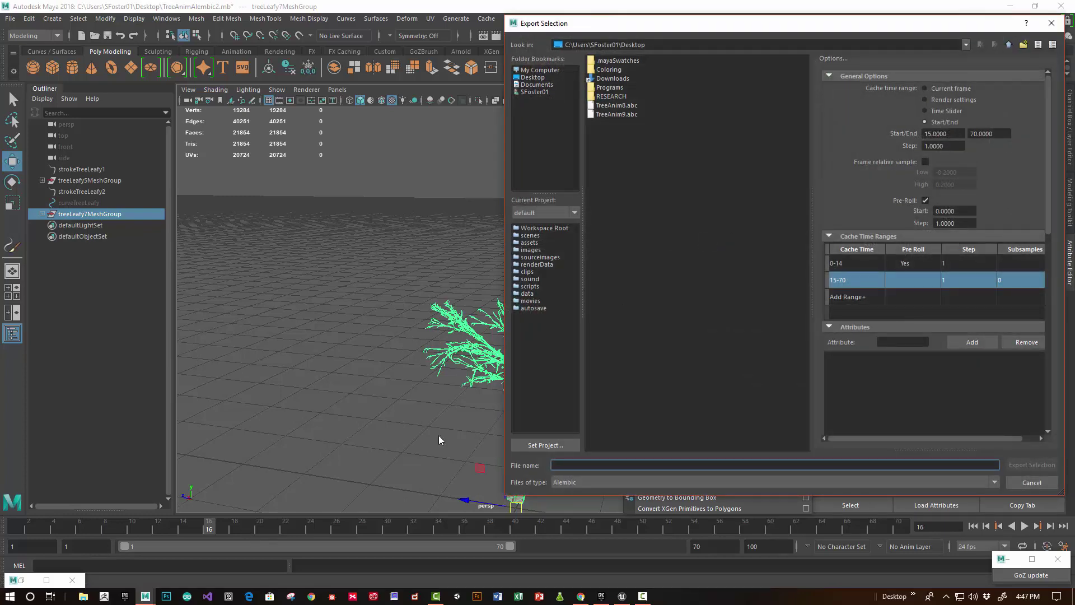
{"action": "double_click", "coordinate": [942, 133]}
{"action": "type", "text": "16"}
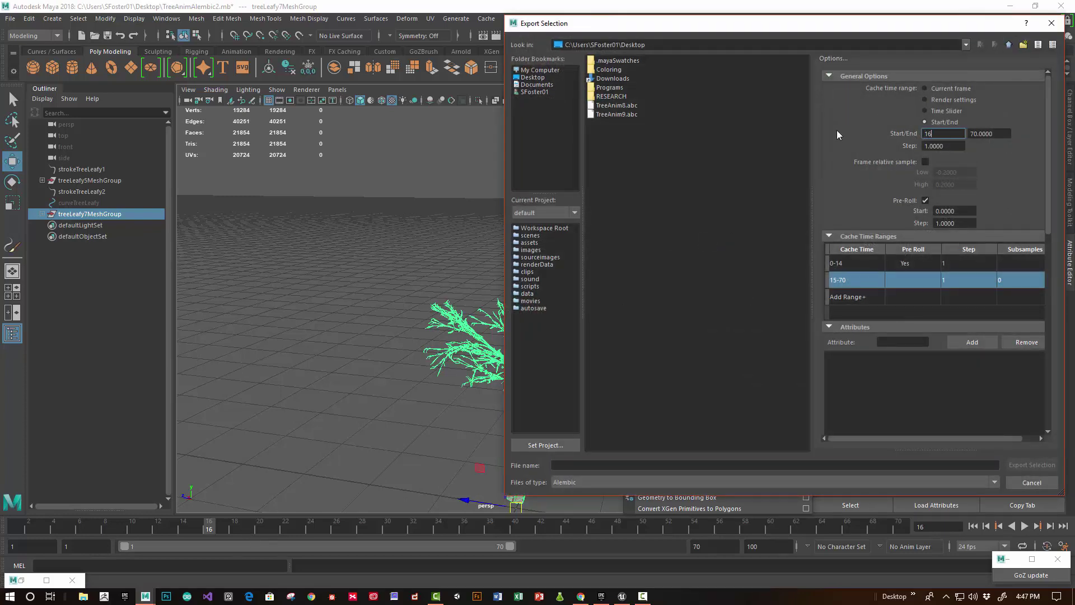
{"action": "key", "text": "Tab"}
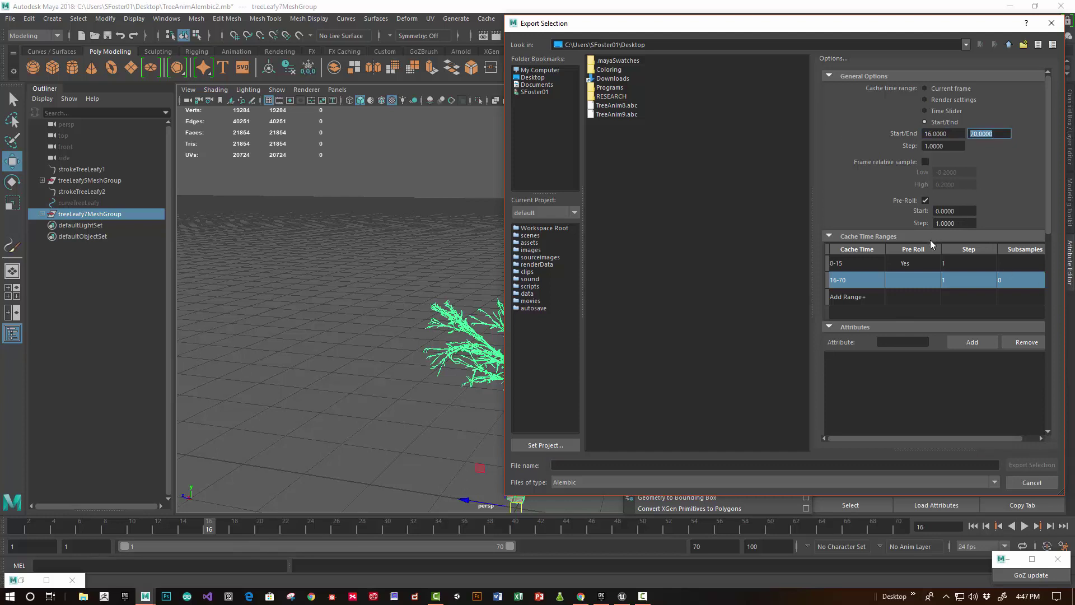
{"action": "scroll", "coordinate": [871, 318], "scroll_direction": "down", "scroll_amount": 10}
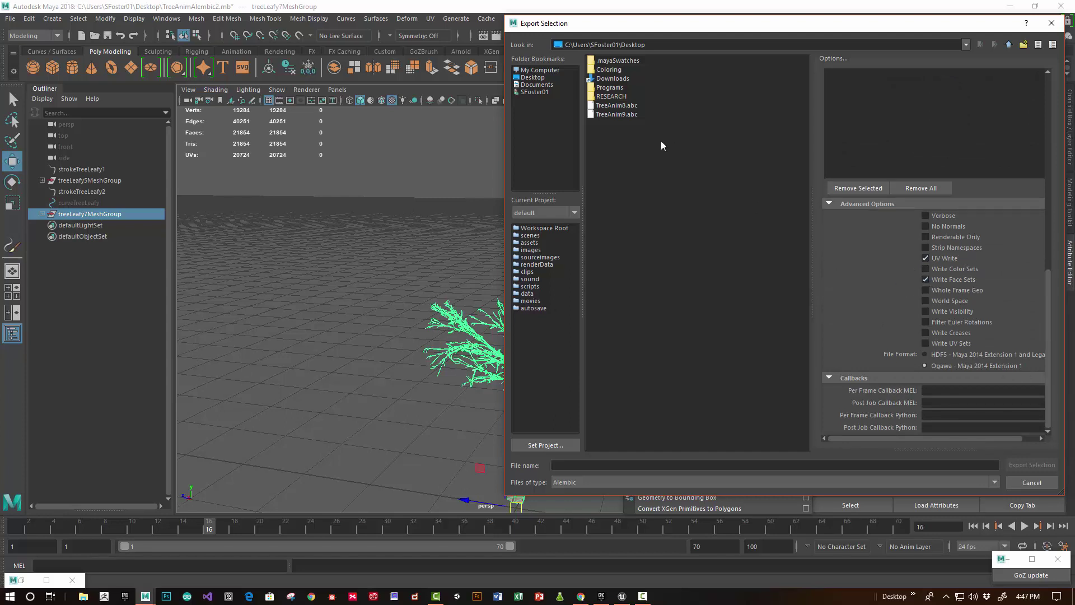
Step: Name the export file TreeAnim10.abc on the Desktop and export the selection
{"action": "left_click", "coordinate": [616, 114]}
{"action": "left_click", "coordinate": [581, 466]}
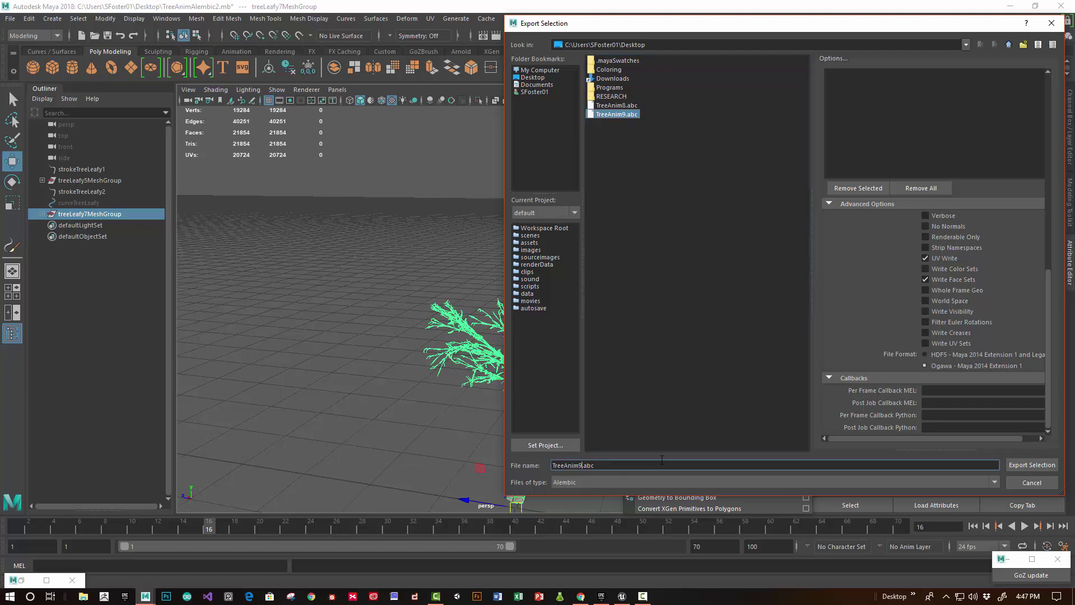
{"action": "key", "text": "BackSpace"}
{"action": "type", "text": "10"}
{"action": "key", "text": "Return"}
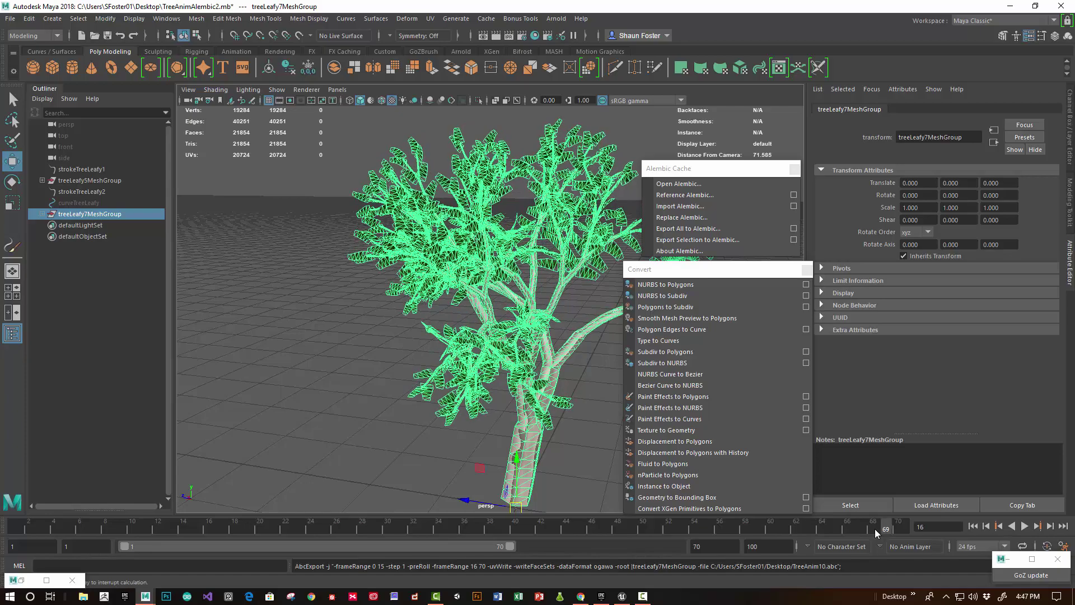
Step: Switch to Unreal Editor and choose TreeAnim10.abc from the Desktop for import into the Tree folder
{"action": "key", "text": "alt+Tab"}
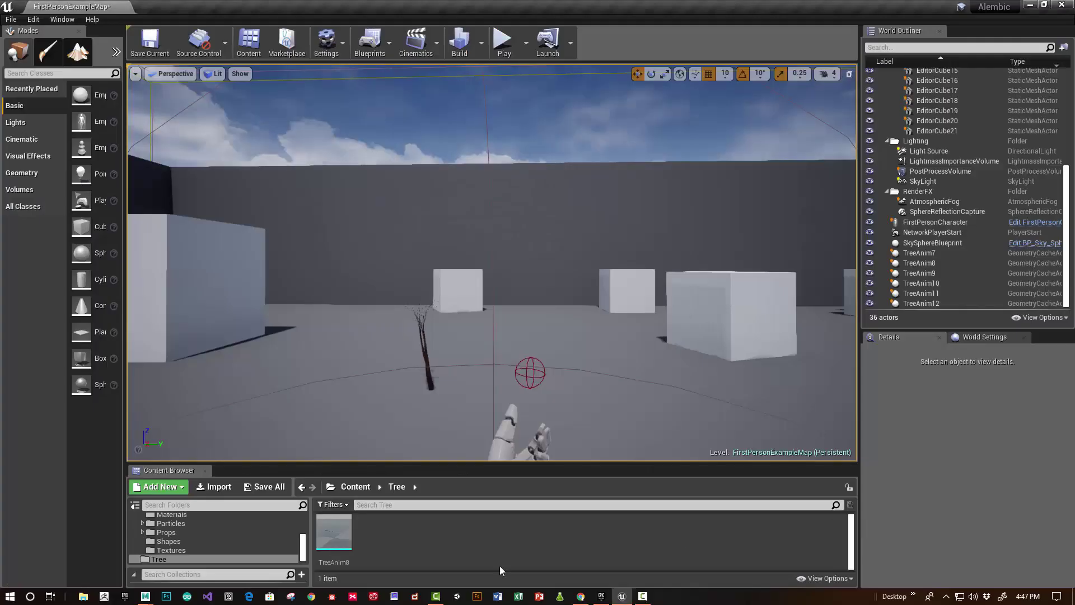
{"action": "left_click", "coordinate": [213, 487]}
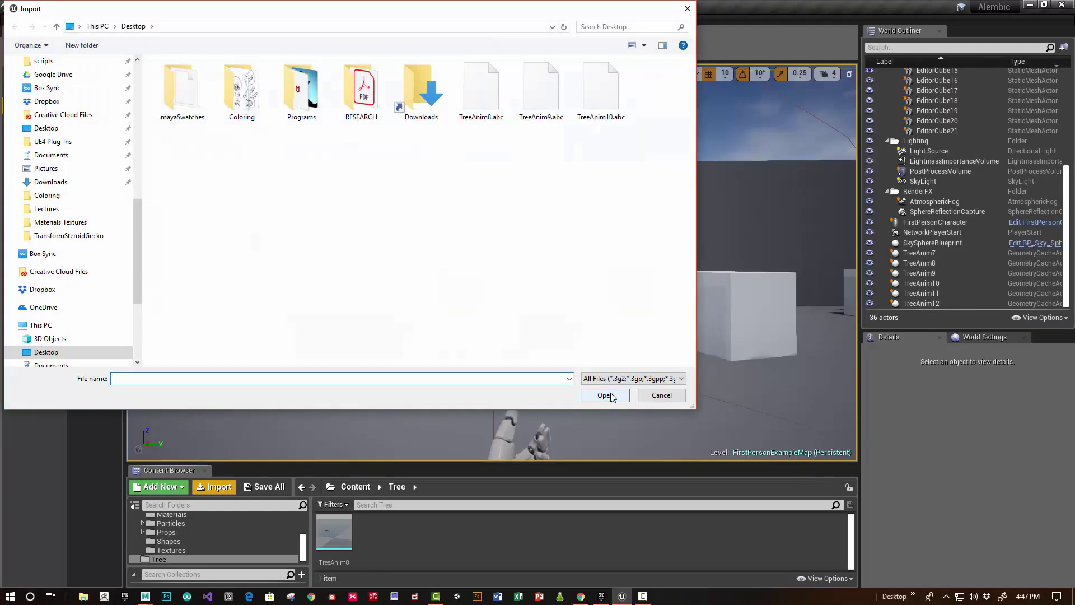
{"action": "left_click", "coordinate": [593, 85]}
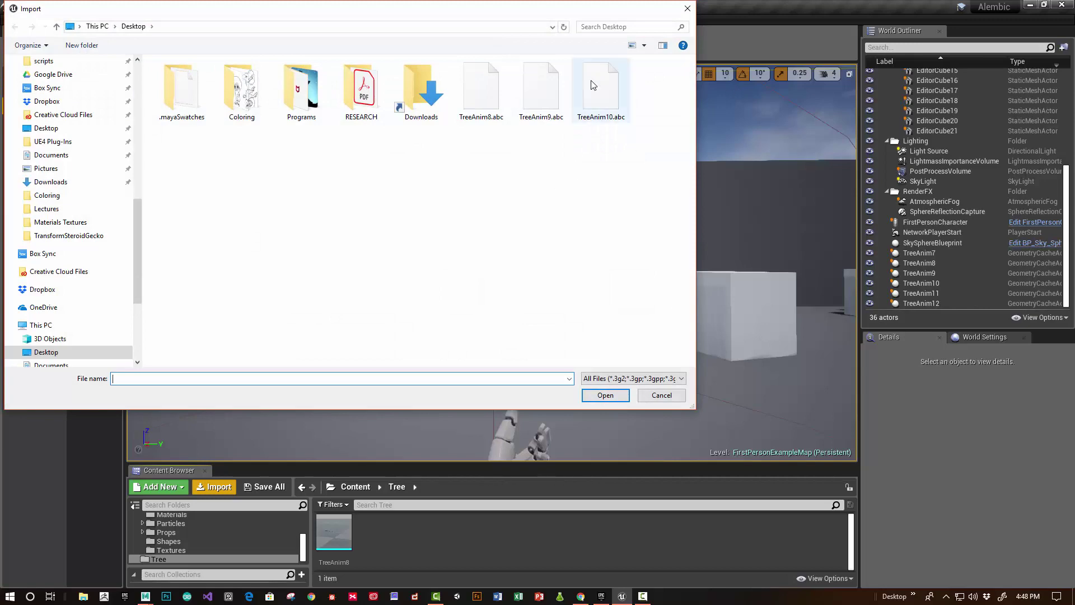
{"action": "double_click", "coordinate": [593, 85]}
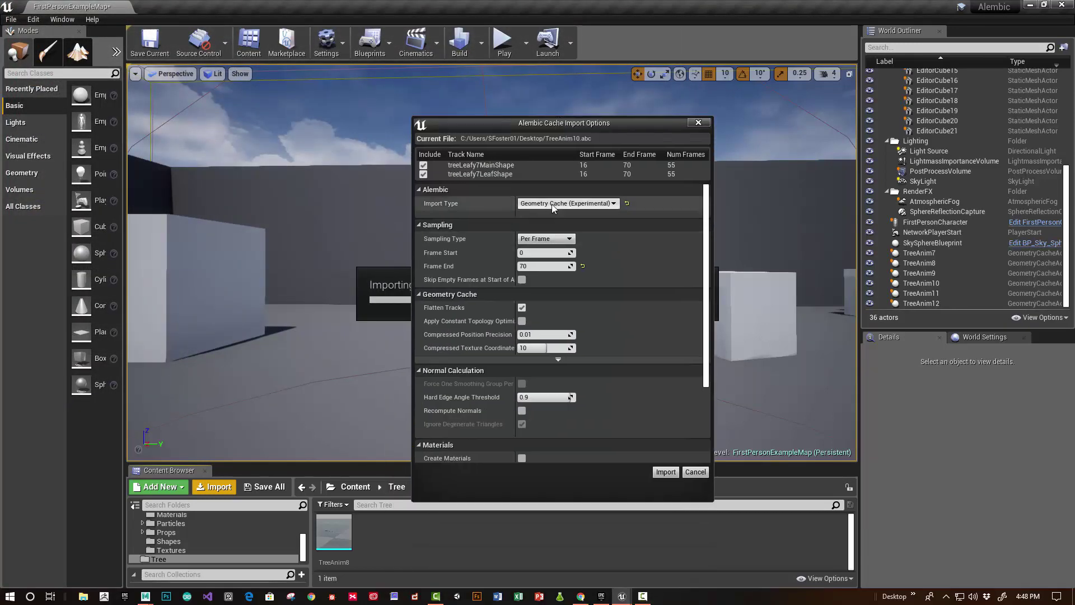
Step: Import the Alembic file as a Geometry Cache (Experimental) with per-frame sampling
{"action": "left_click", "coordinate": [526, 203]}
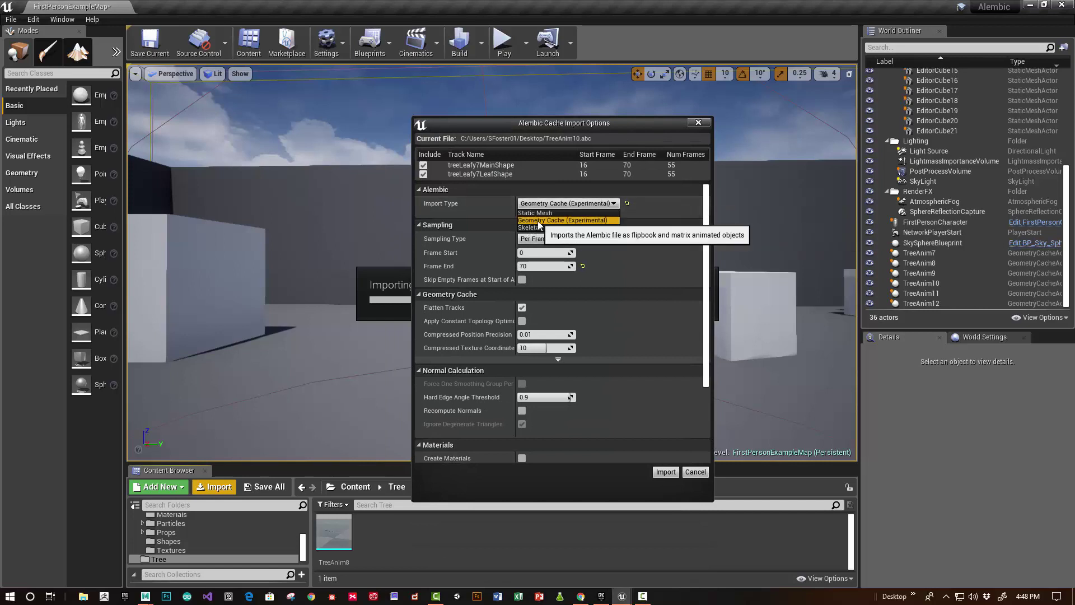
{"action": "left_click", "coordinate": [537, 221]}
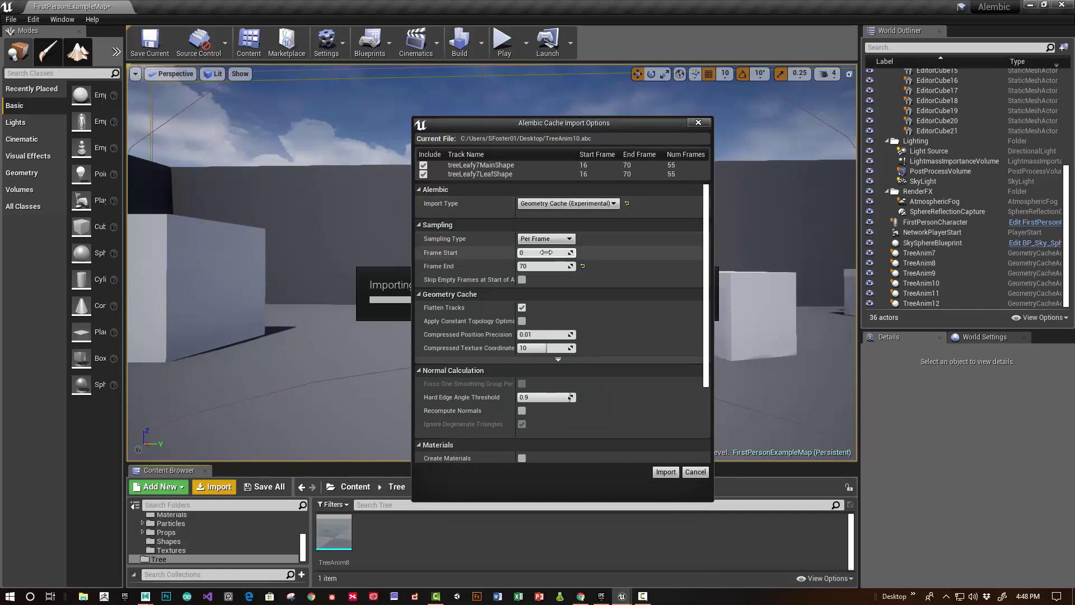
{"action": "left_click", "coordinate": [555, 240]}
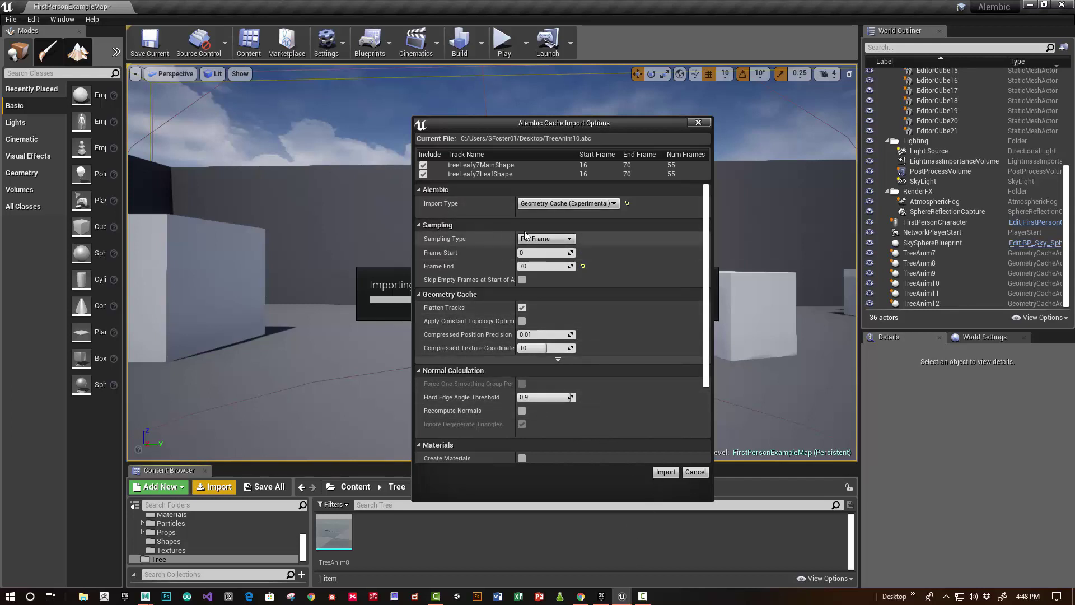
{"action": "scroll", "coordinate": [653, 445], "scroll_direction": "down", "scroll_amount": 3}
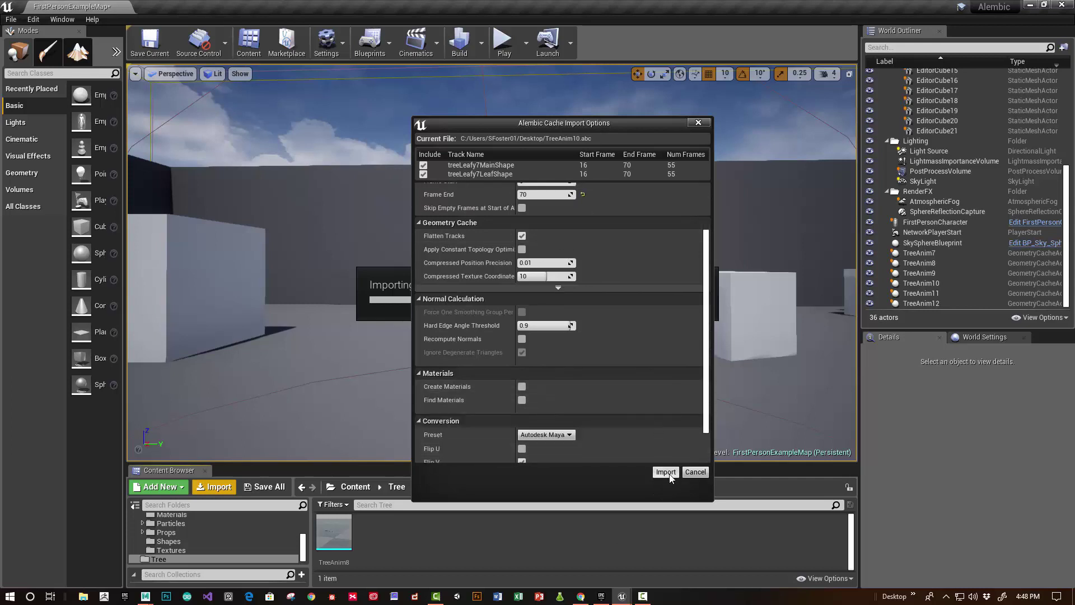
{"action": "left_click", "coordinate": [666, 472]}
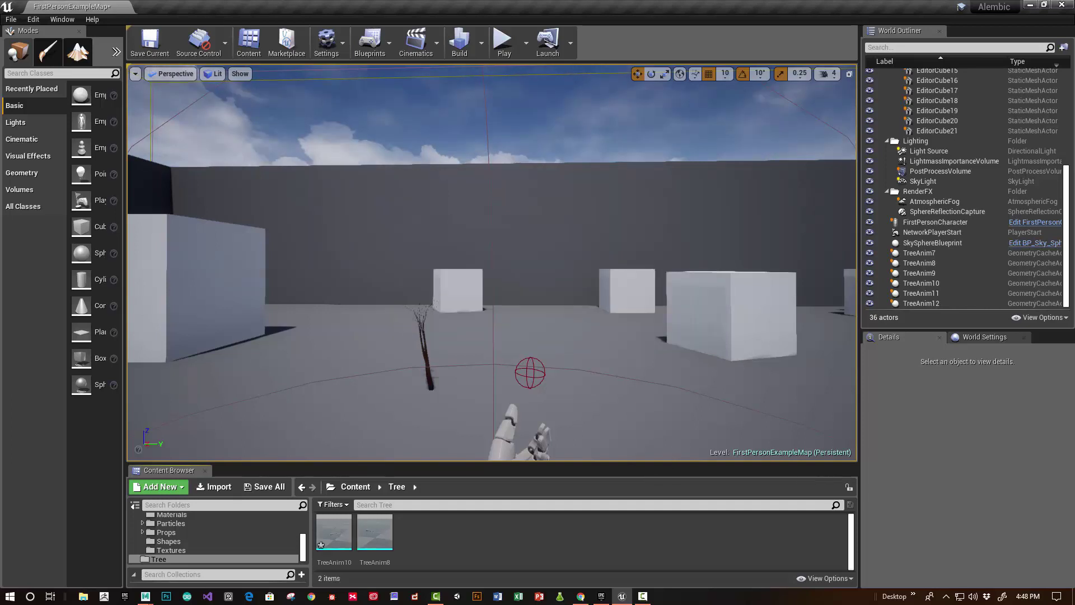
Step: Place the TreeAnim10 asset on the level floor beside the existing tree and rotate it 90° about X
{"action": "left_click", "coordinate": [319, 560]}
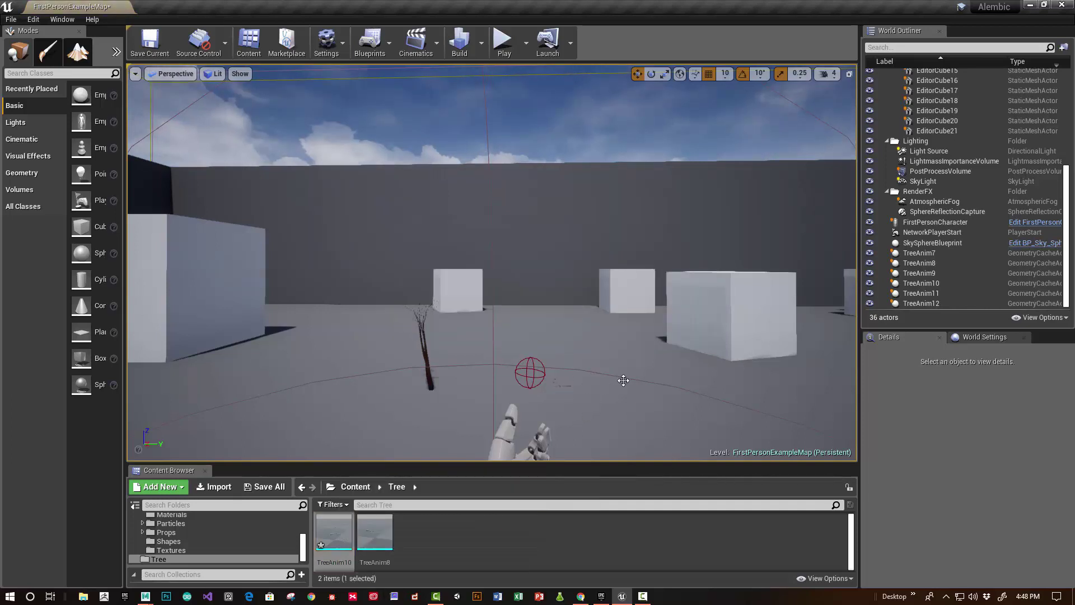
{"action": "left_click_drag", "start_coordinate": [623, 380], "coordinate": [627, 382]}
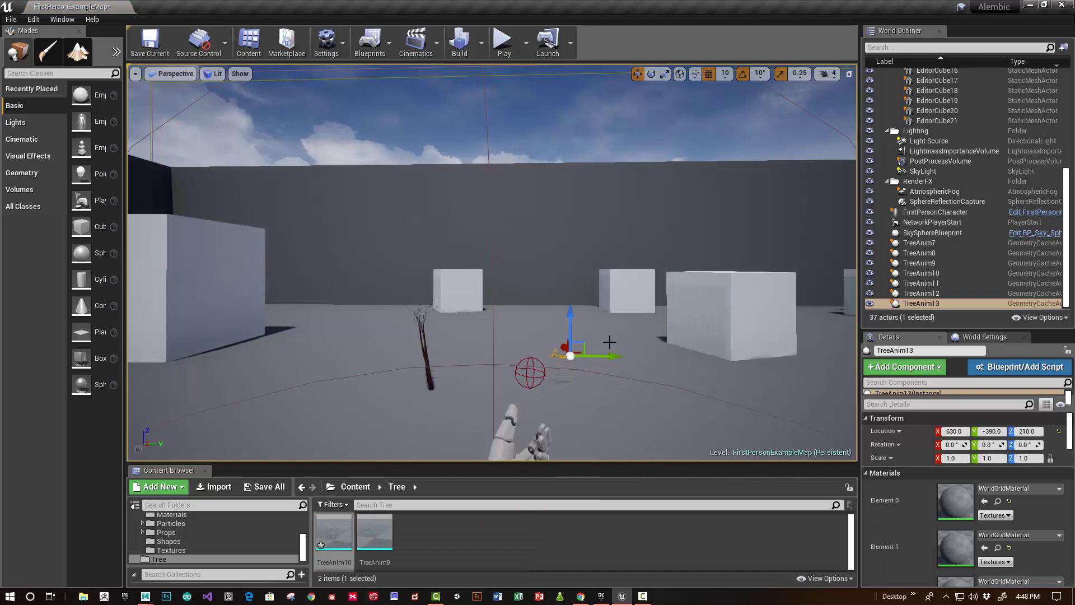
{"action": "key", "text": "e"}
{"action": "left_click_drag", "start_coordinate": [582, 331], "coordinate": [593, 322]}
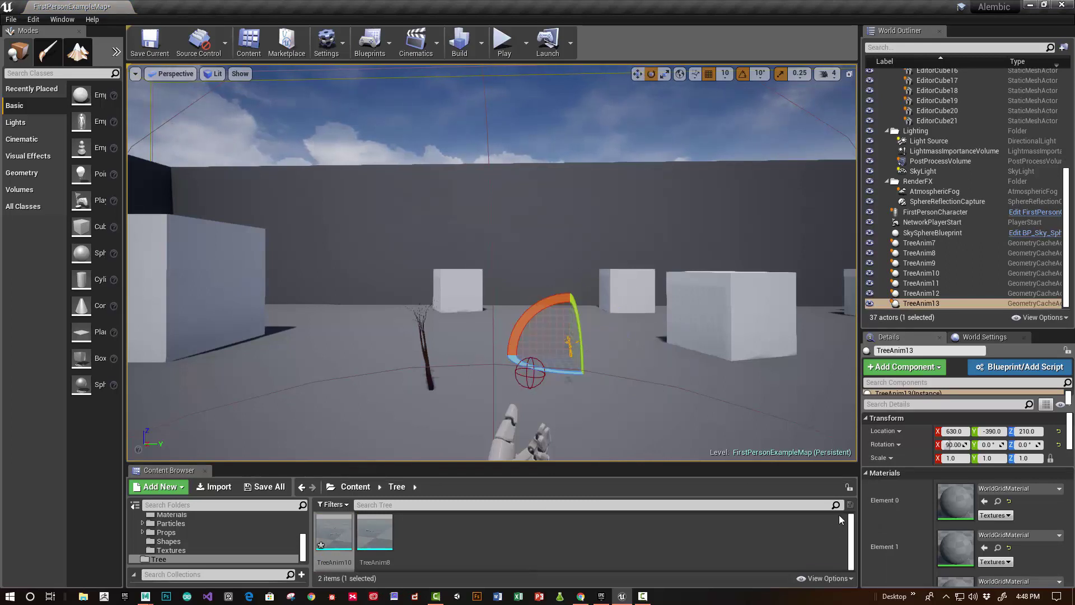
Step: Set the placed tree's scale to 5 on all axes
{"action": "scroll", "coordinate": [939, 512], "scroll_direction": "down", "scroll_amount": 3}
{"action": "scroll", "coordinate": [941, 492], "scroll_direction": "up", "scroll_amount": 2}
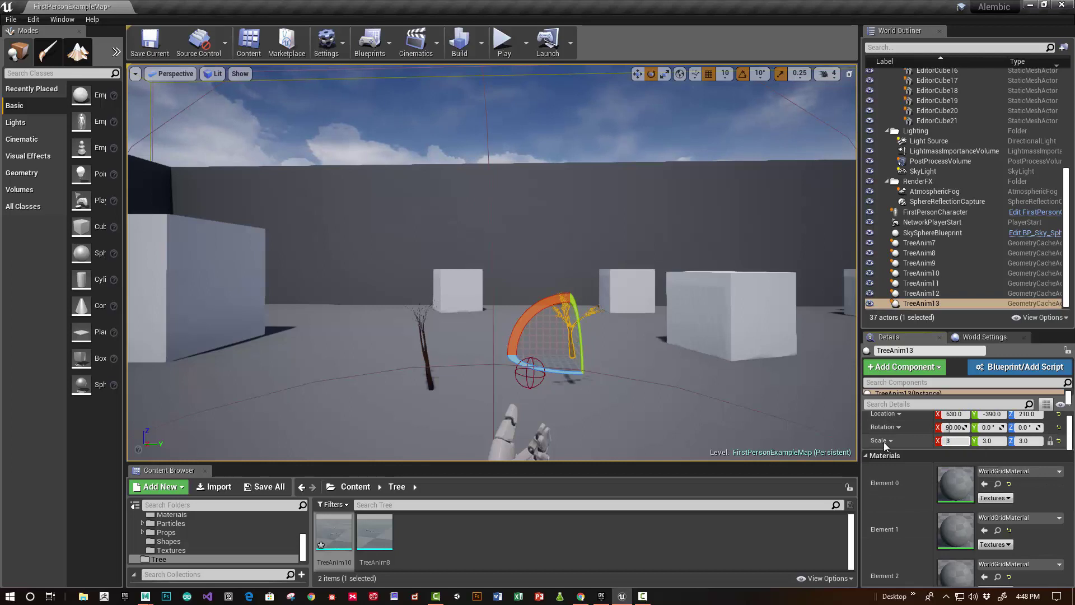
{"action": "key", "text": "Tab"}
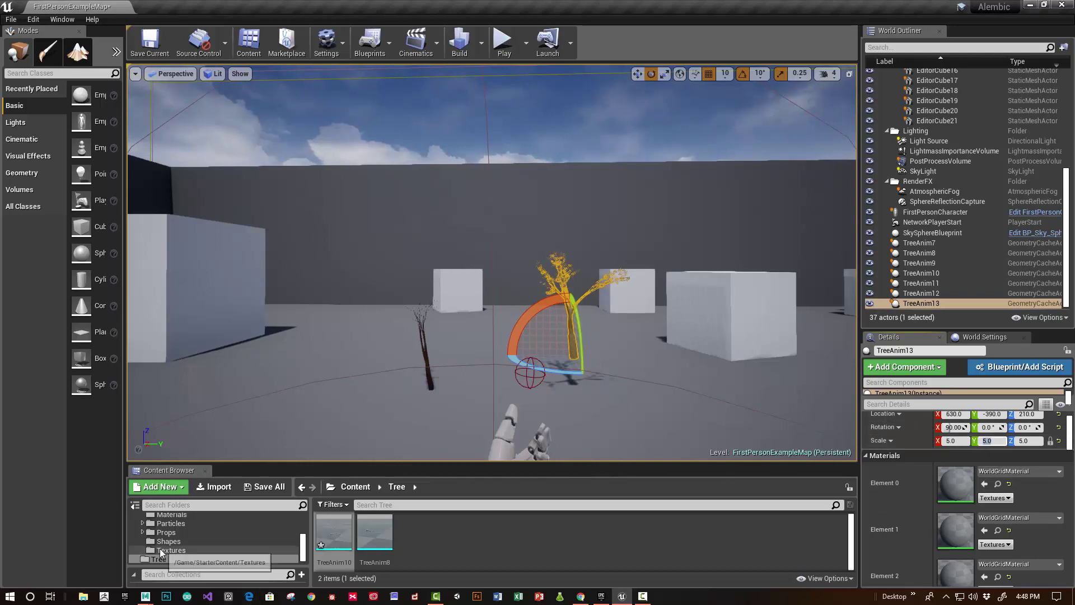
Step: Assign the M_Ground_Grass material from StarterContent's Materials folder to the tree's Element 0
{"action": "left_click_drag", "start_coordinate": [246, 459], "coordinate": [246, 401]}
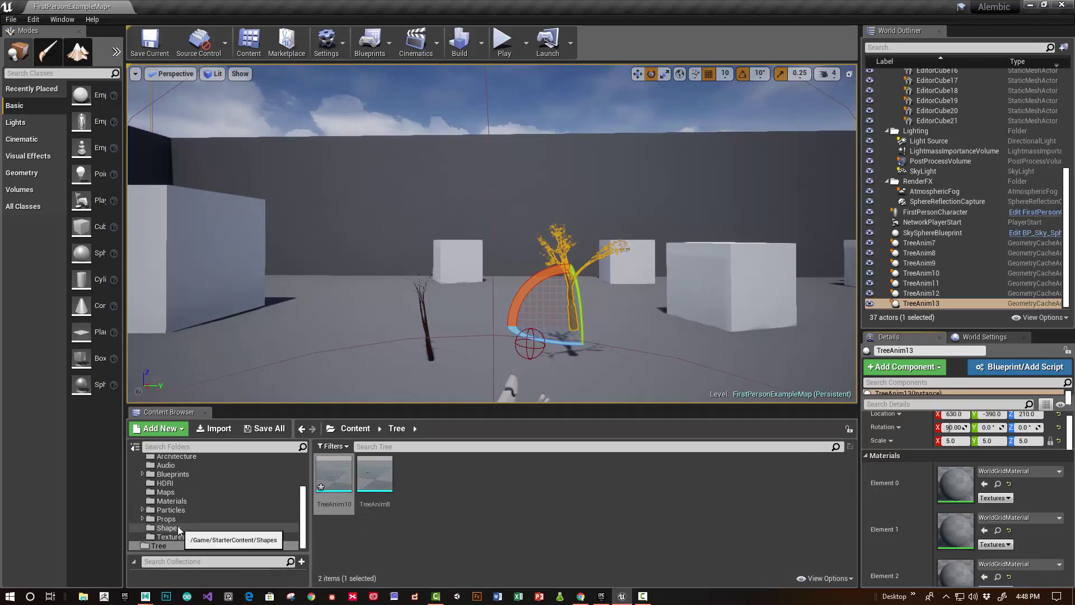
{"action": "left_click", "coordinate": [174, 501]}
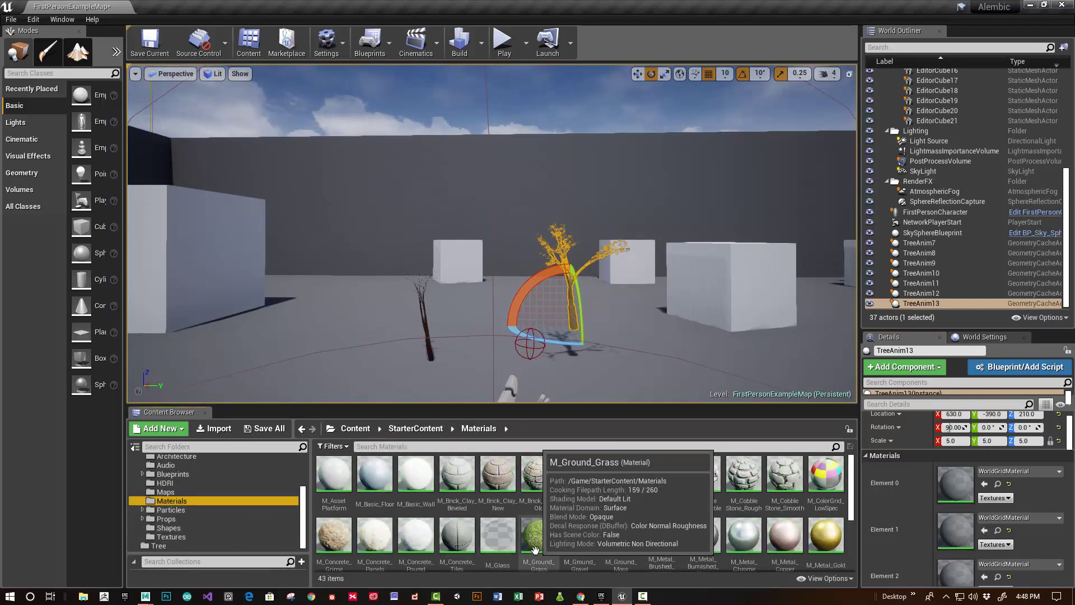
{"action": "left_click_drag", "start_coordinate": [538, 535], "coordinate": [933, 480]}
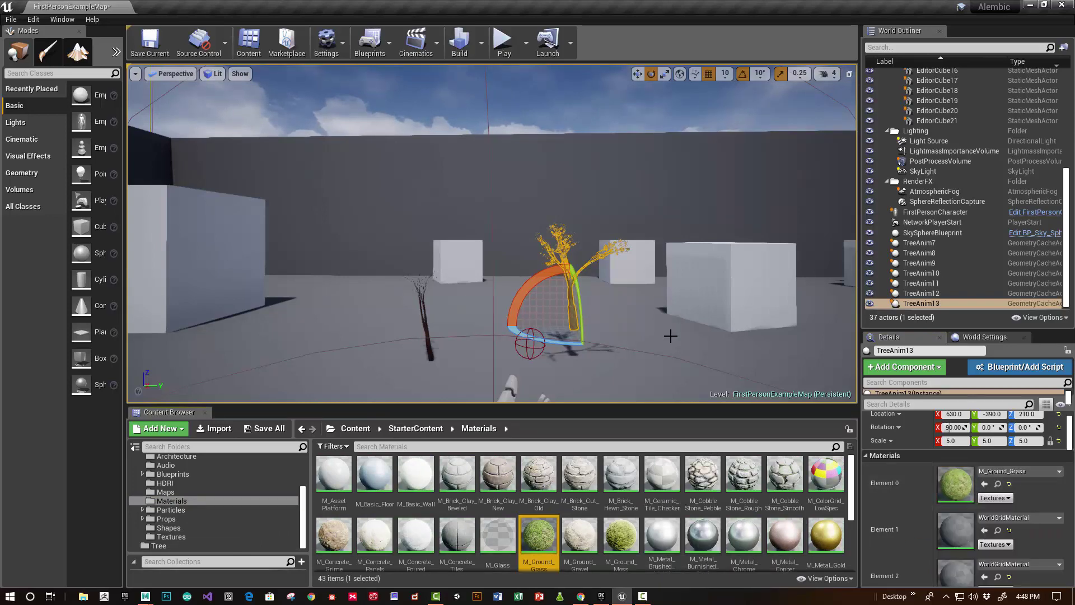
Step: Assign the polished walnut wood floor material to the tree's Elements 0 and 1, and M_Ground_Grass to Element 2
{"action": "scroll", "coordinate": [498, 560], "scroll_direction": "down", "scroll_amount": 1}
{"action": "left_click_drag", "start_coordinate": [826, 557], "coordinate": [955, 530]}
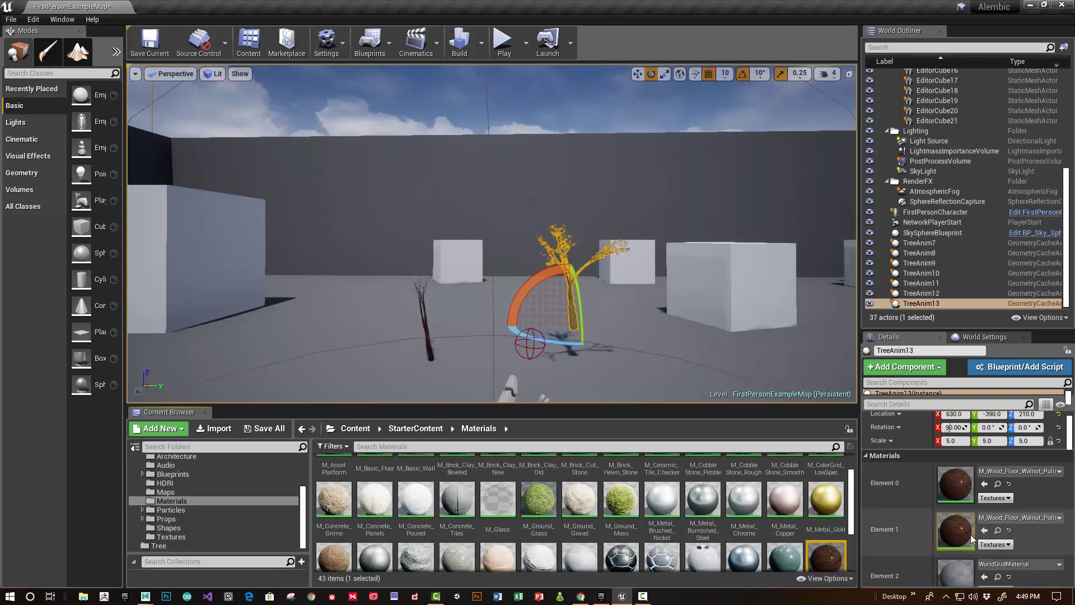
{"action": "left_click_drag", "start_coordinate": [547, 514], "coordinate": [955, 574]}
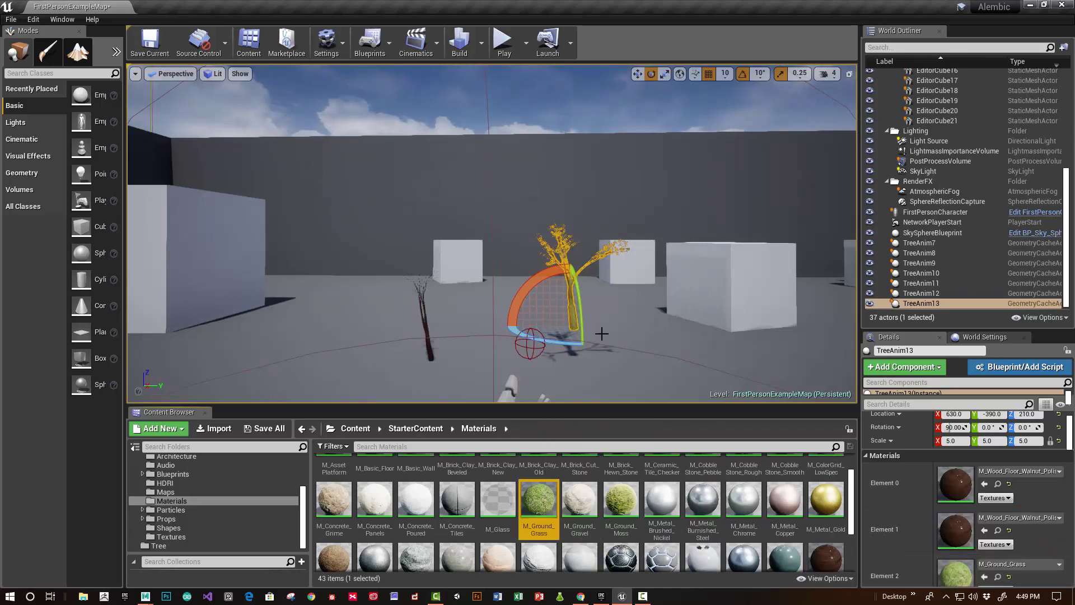
Step: Assign M_Ground_Grass to the tree's Element 1 and the polished walnut wood floor material to Element 2
{"action": "left_click_drag", "start_coordinate": [539, 501], "coordinate": [940, 529]}
{"action": "left_click_drag", "start_coordinate": [826, 557], "coordinate": [952, 572]}
Step: Play the level to check the materials on the growing tree, and stop the preview
{"action": "mouse_move", "coordinate": [602, 318]}
{"action": "left_mouse_down"}
{"action": "mouse_move", "coordinate": [602, 303]}
{"action": "mouse_move", "coordinate": [602, 317]}
{"action": "left_mouse_up"}
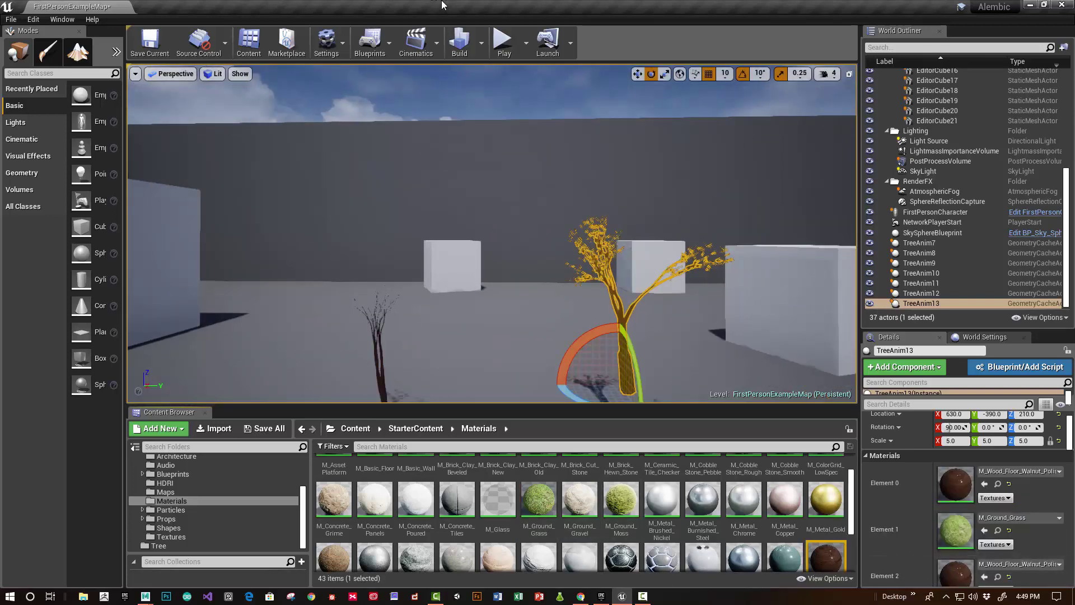
{"action": "left_click", "coordinate": [502, 40]}
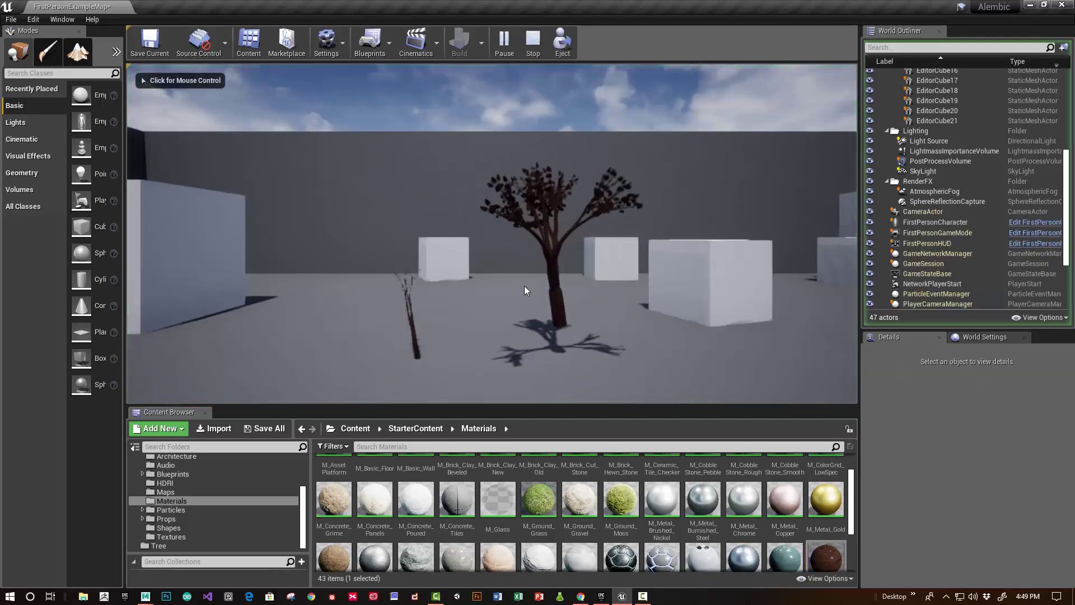
{"action": "key", "text": "Escape"}
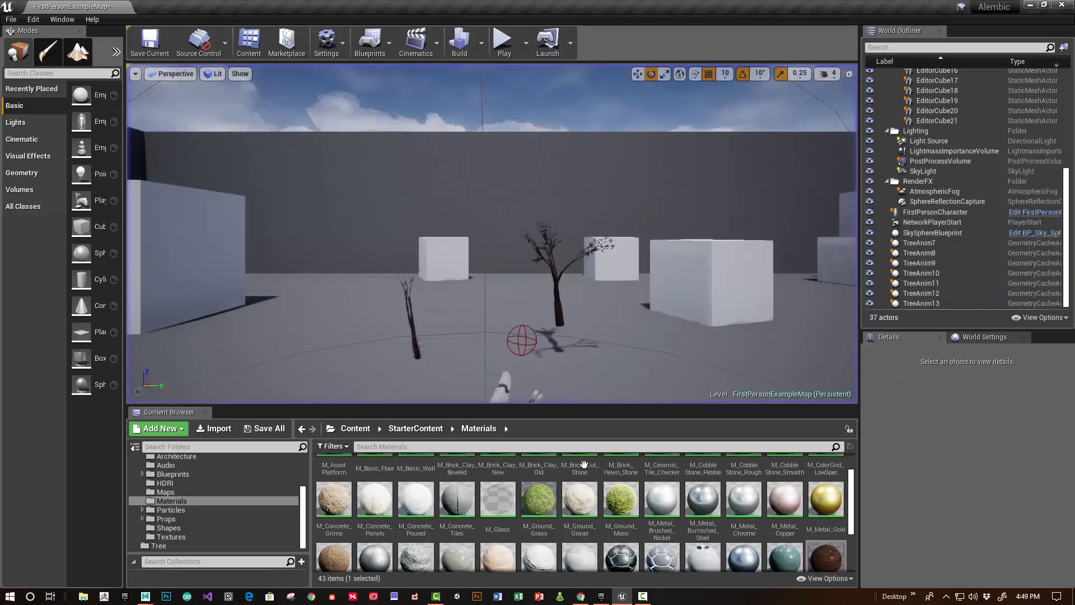
Step: Assign the M_Ground_Grass material to Element 0 of TreeAnim13 and deselect the tree
{"action": "left_click", "coordinate": [581, 305]}
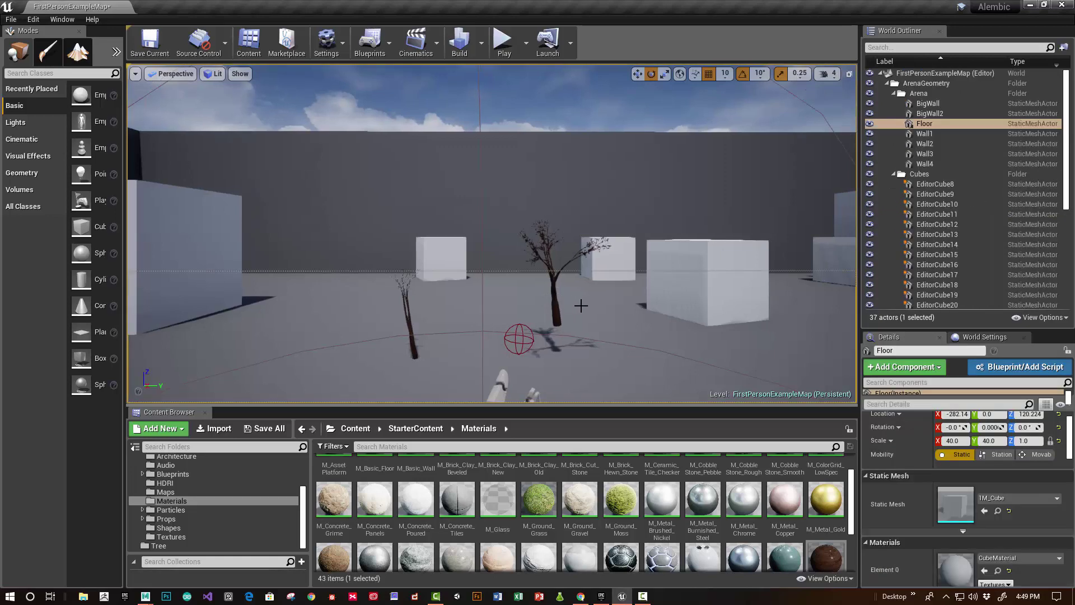
{"action": "left_click", "coordinate": [554, 280]}
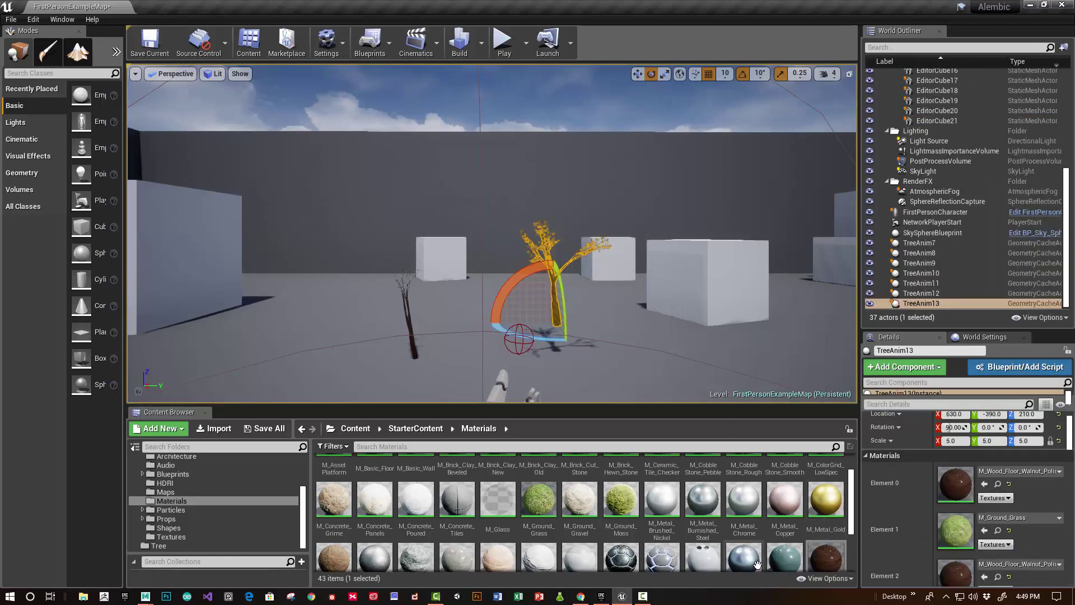
{"action": "left_click_drag", "start_coordinate": [538, 498], "coordinate": [955, 481]}
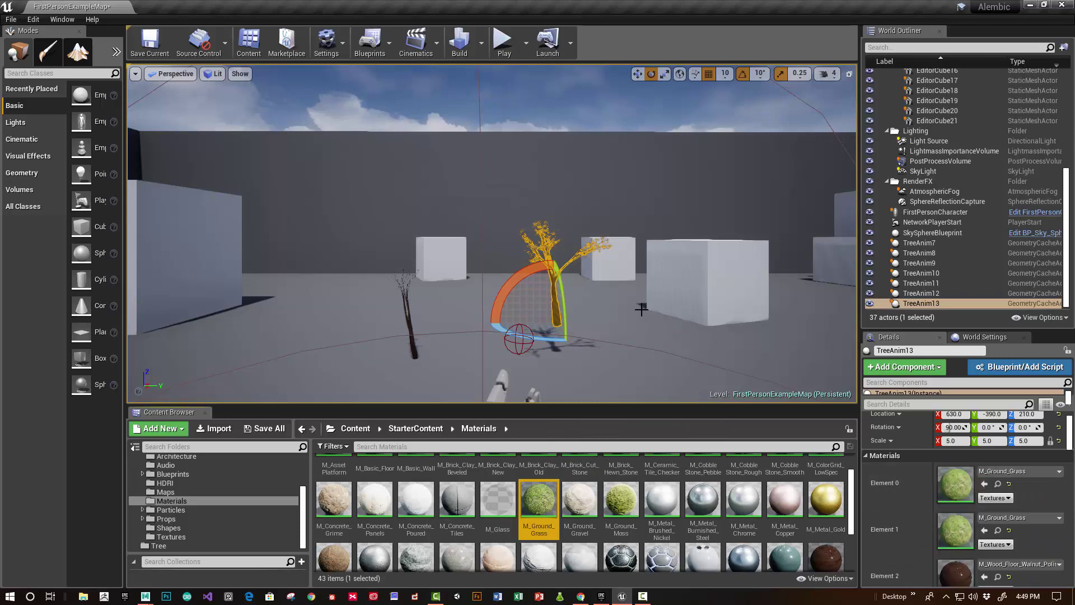
{"action": "scroll", "coordinate": [602, 393], "scroll_direction": "up", "scroll_amount": 3}
{"action": "left_click", "coordinate": [651, 350]}
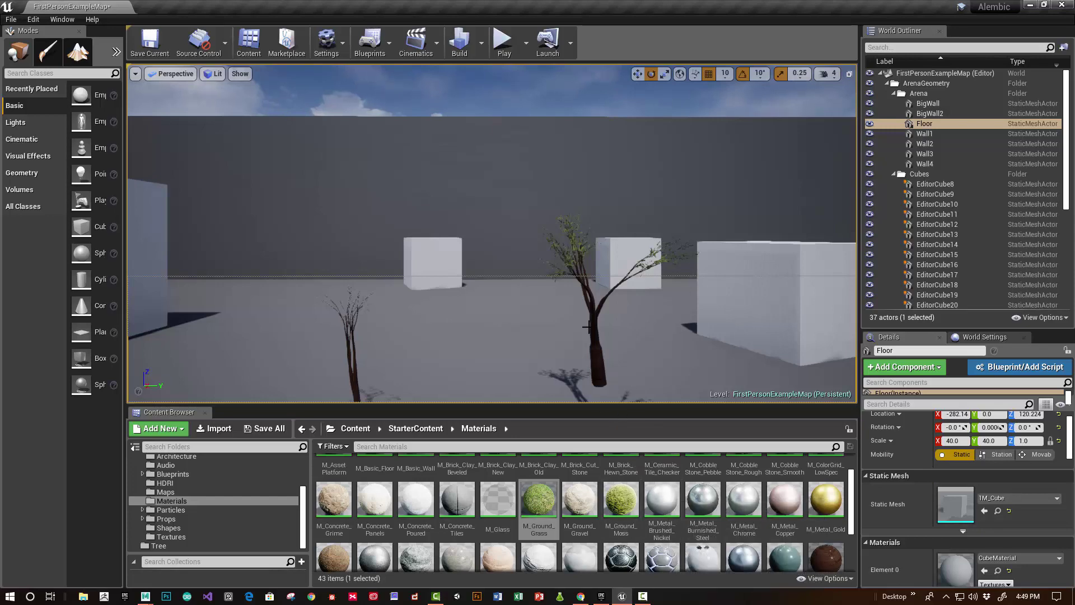
Step: Open the M_Ground_Grass material, examine its node graph and settings, and close it
{"action": "double_click", "coordinate": [538, 504]}
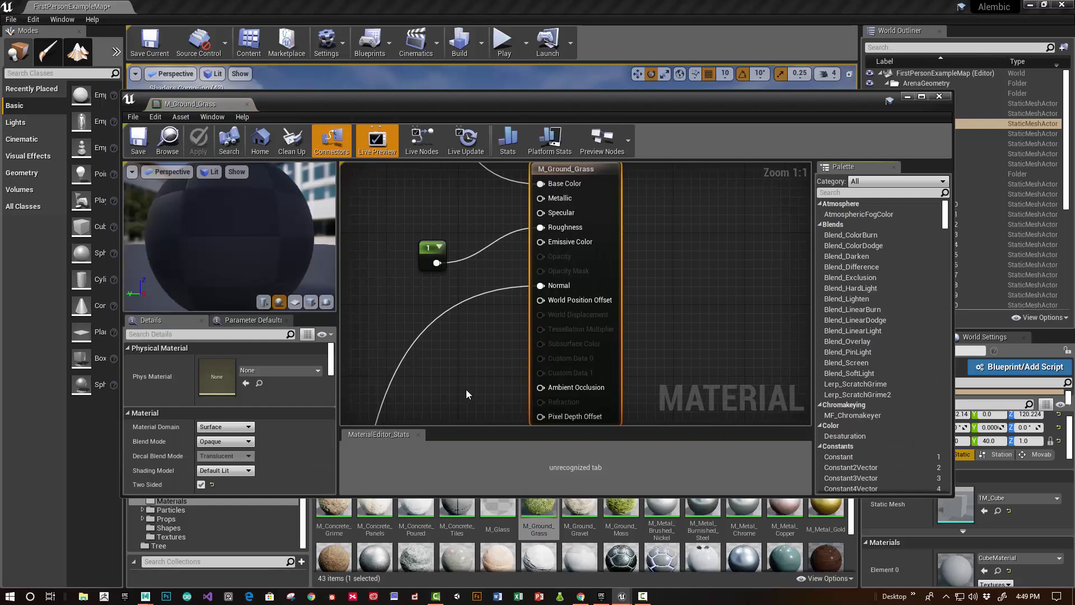
{"action": "right_click_drag", "start_coordinate": [401, 327], "coordinate": [534, 318]}
{"action": "scroll", "coordinate": [534, 319], "scroll_direction": "down", "scroll_amount": 2}
{"action": "scroll", "coordinate": [489, 347], "scroll_direction": "down", "scroll_amount": 1}
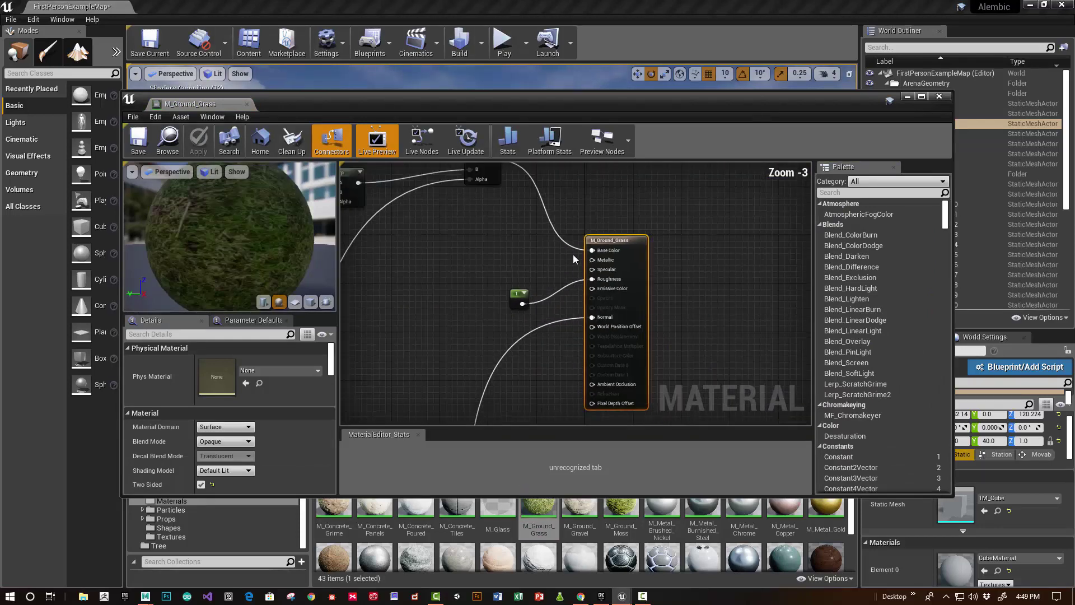
{"action": "left_click", "coordinate": [616, 242]}
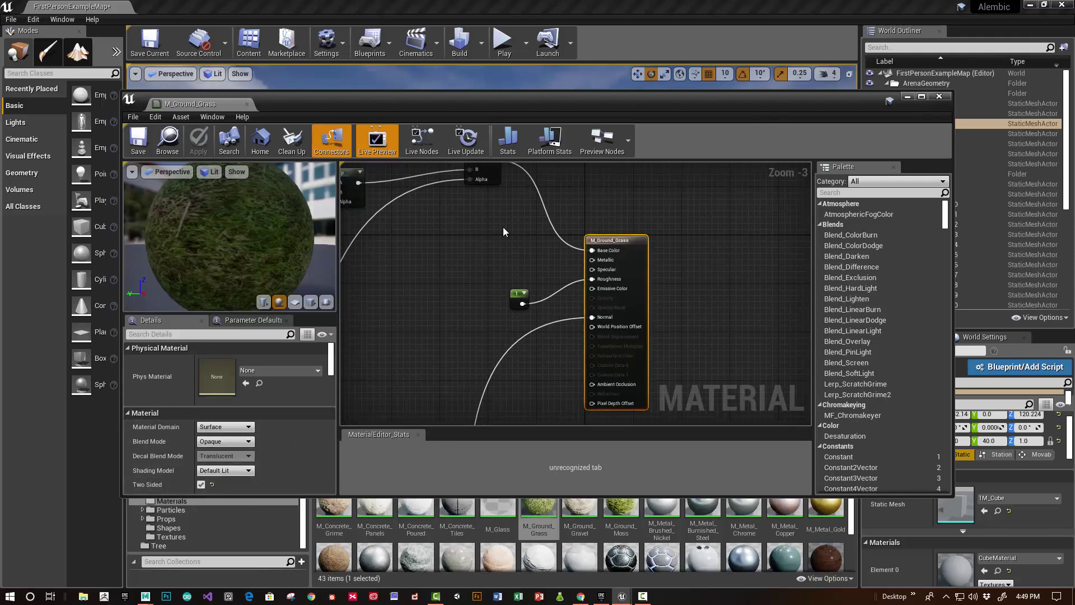
{"action": "left_click_drag", "start_coordinate": [475, 224], "coordinate": [589, 306]}
{"action": "left_click", "coordinate": [622, 238]}
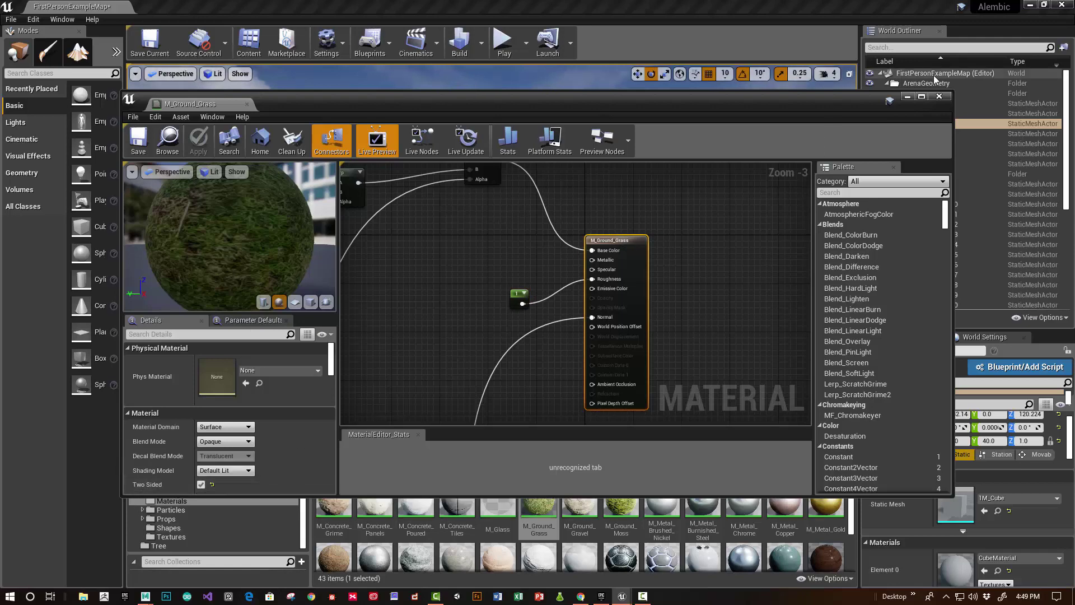
{"action": "left_click", "coordinate": [939, 96]}
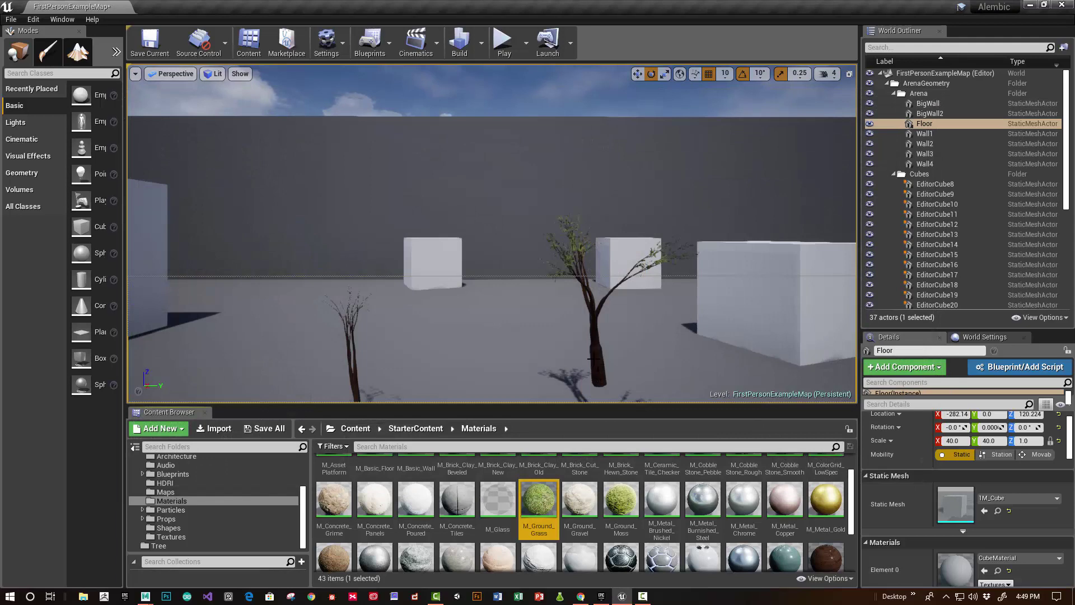
Step: Lower TreeAnim13 to a Z location of 180 so its trunk base sits in the floor
{"action": "left_click", "coordinate": [593, 356]}
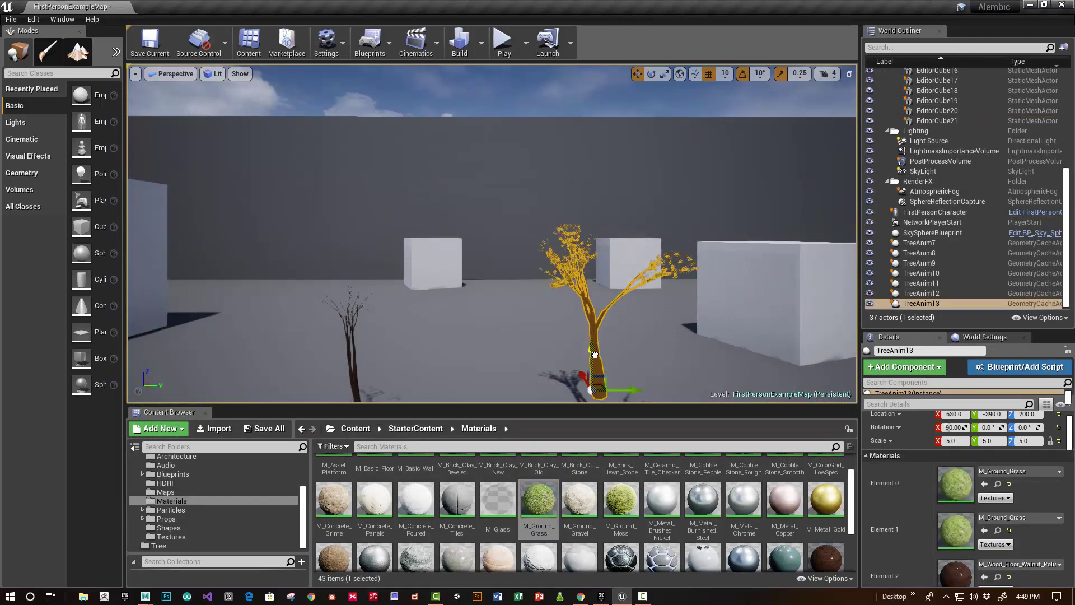
{"action": "left_click_drag", "start_coordinate": [594, 354], "coordinate": [598, 376]}
{"action": "scroll", "coordinate": [595, 358], "scroll_direction": "down", "scroll_amount": 3}
{"action": "scroll", "coordinate": [594, 352], "scroll_direction": "up", "scroll_amount": 2}
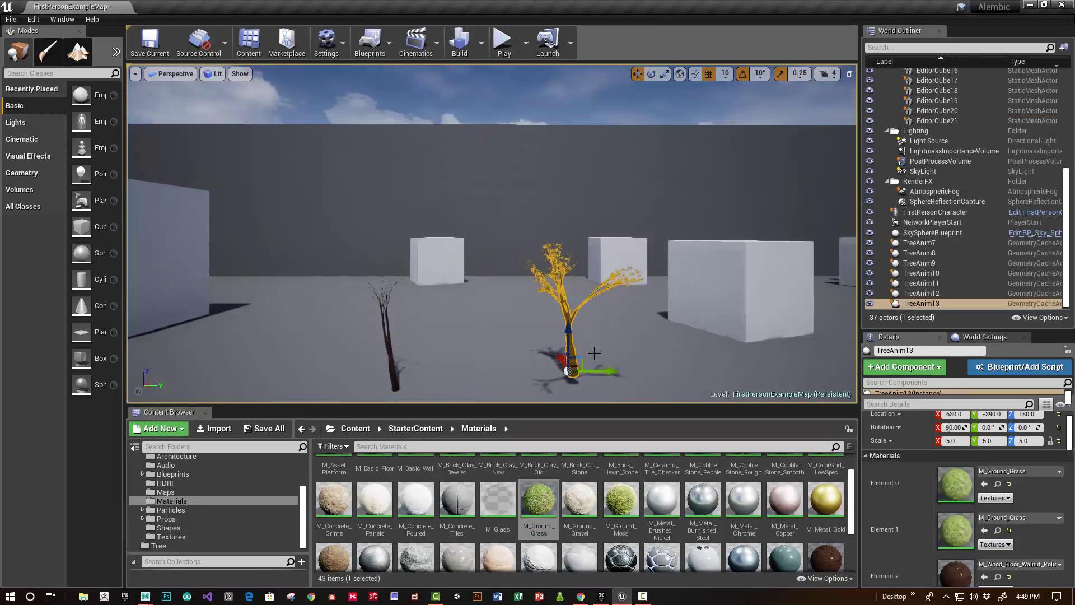
Step: Play the level, walk around to watch the trees grow, and stop the preview
{"action": "left_click", "coordinate": [502, 42]}
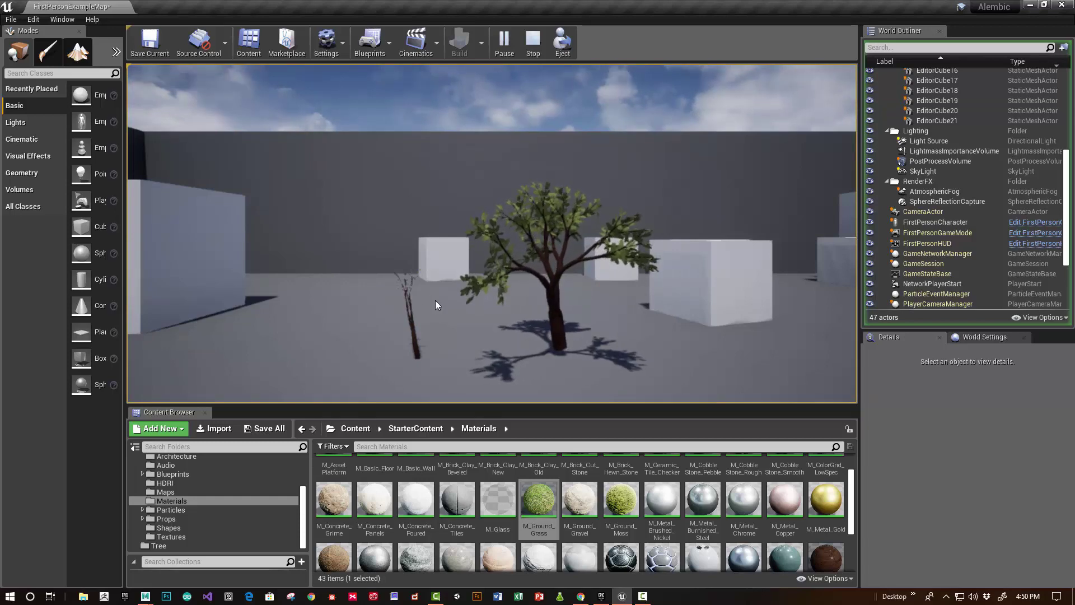
{"action": "left_click", "coordinate": [421, 318]}
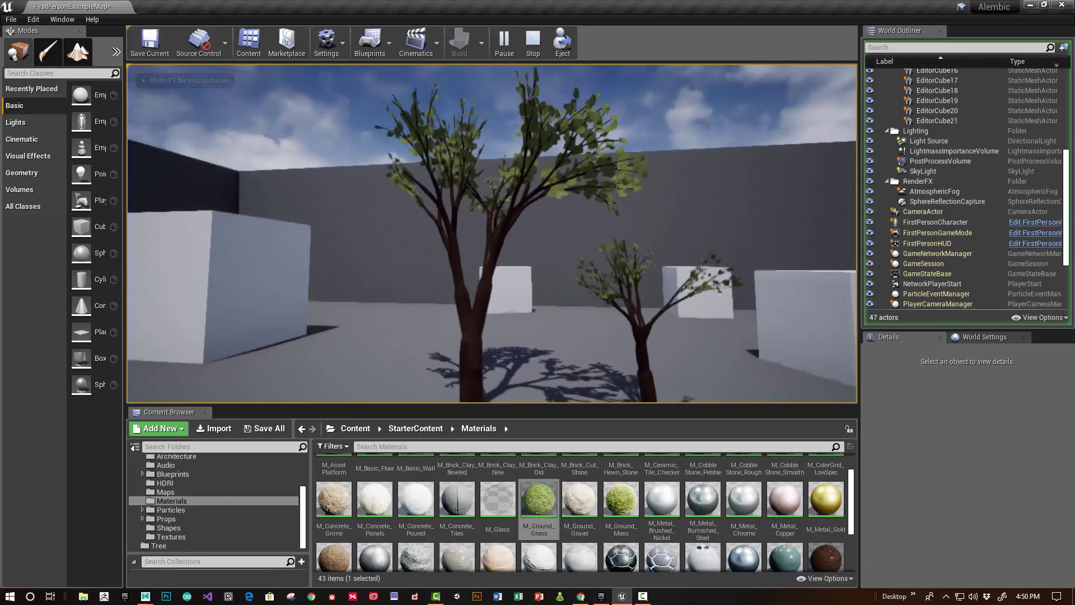
{"action": "key", "text": "w"}
{"action": "key", "text": "Escape"}
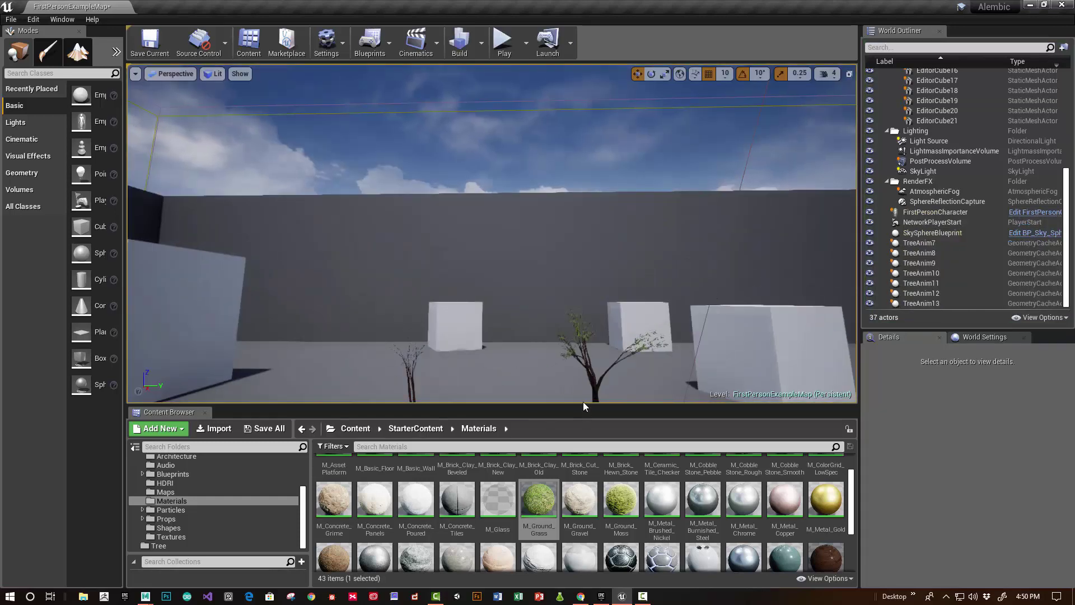
Step: Turn off Running and Looping in the Geometry Cache settings of TreeAnim13
{"action": "left_click", "coordinate": [590, 384]}
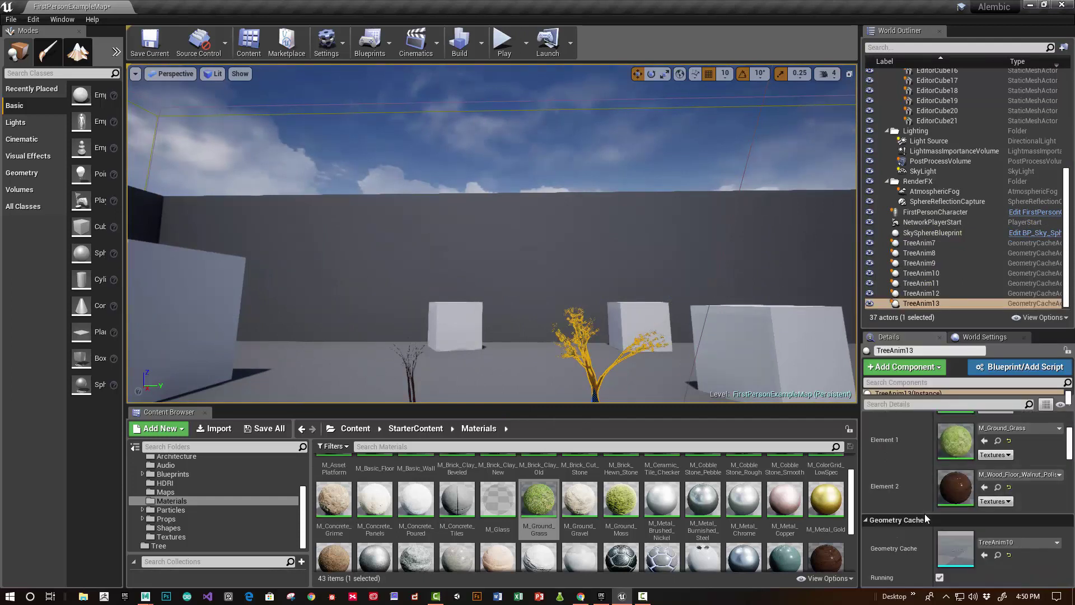
{"action": "scroll", "coordinate": [952, 504], "scroll_direction": "down", "scroll_amount": 3}
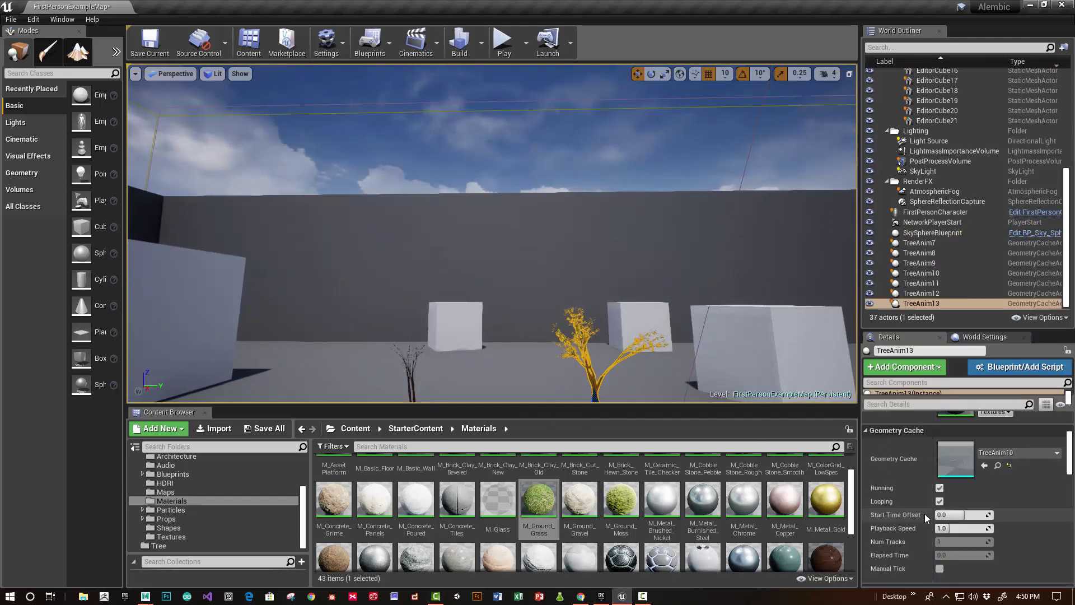
{"action": "left_click", "coordinate": [939, 488]}
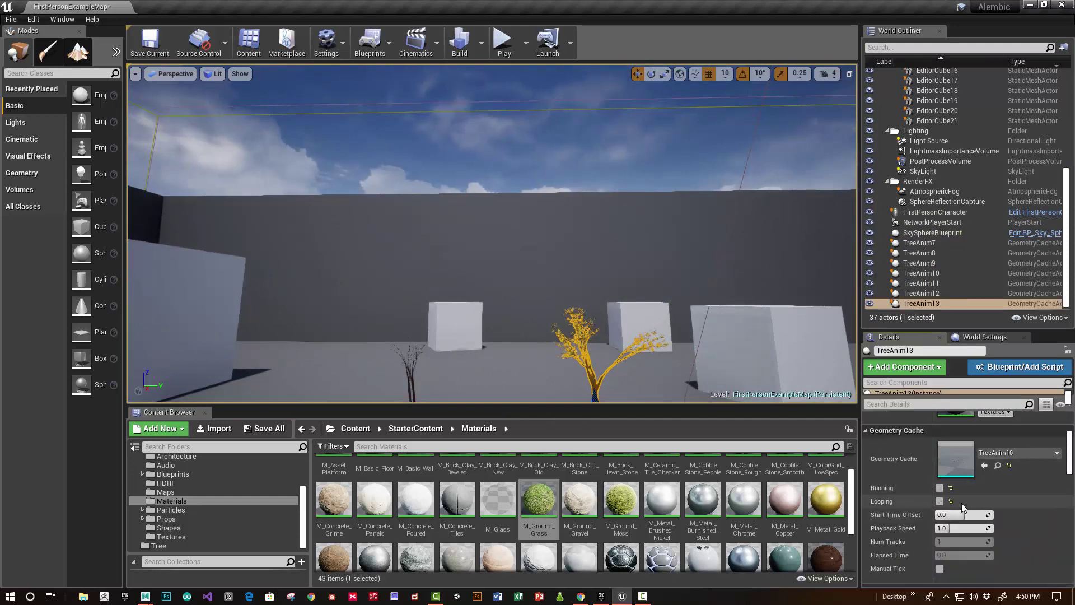
Step: Open the Level Blueprint and add a reference to TreeAnim13 below the TreeAnim11 node in the Event Graph
{"action": "left_click", "coordinate": [340, 48]}
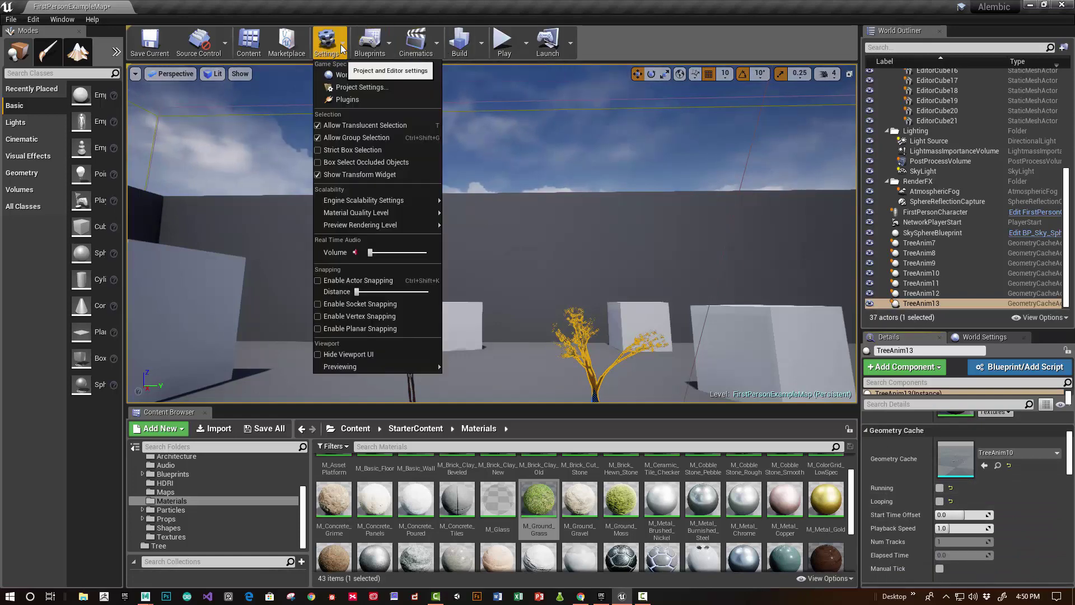
{"action": "left_click", "coordinate": [369, 43]}
{"action": "left_click", "coordinate": [418, 138]}
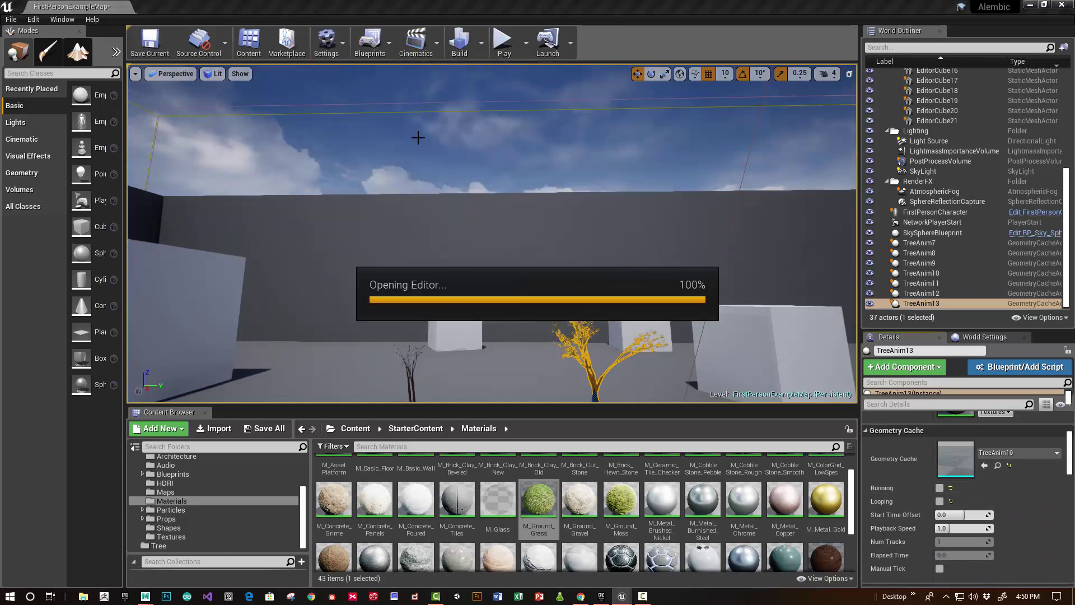
{"action": "left_click_drag", "start_coordinate": [434, 321], "coordinate": [362, 303]}
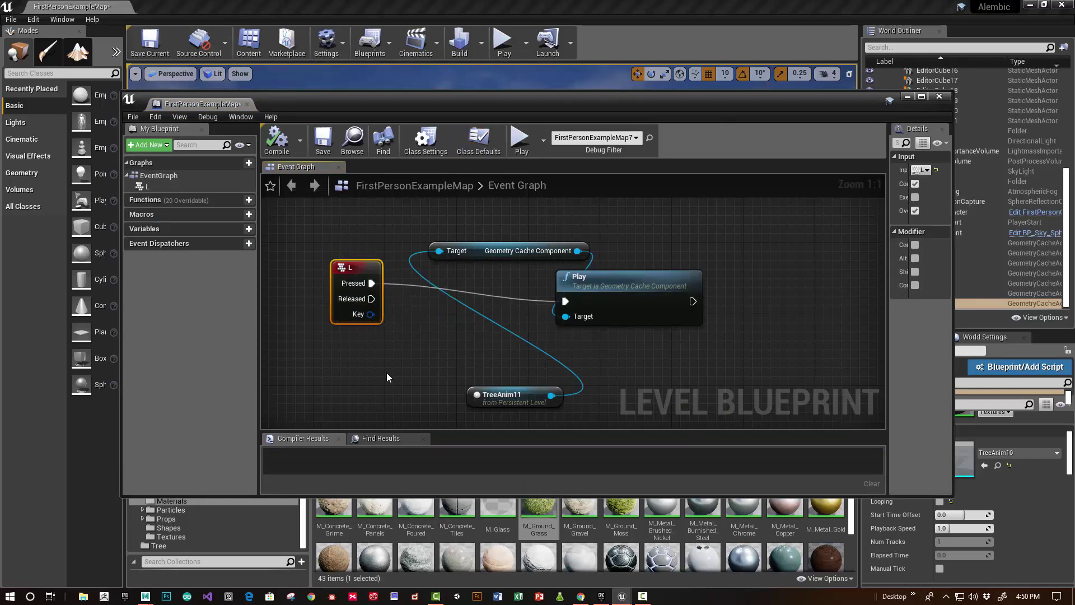
{"action": "left_click", "coordinate": [492, 407]}
{"action": "right_click_drag", "start_coordinate": [448, 427], "coordinate": [448, 383]}
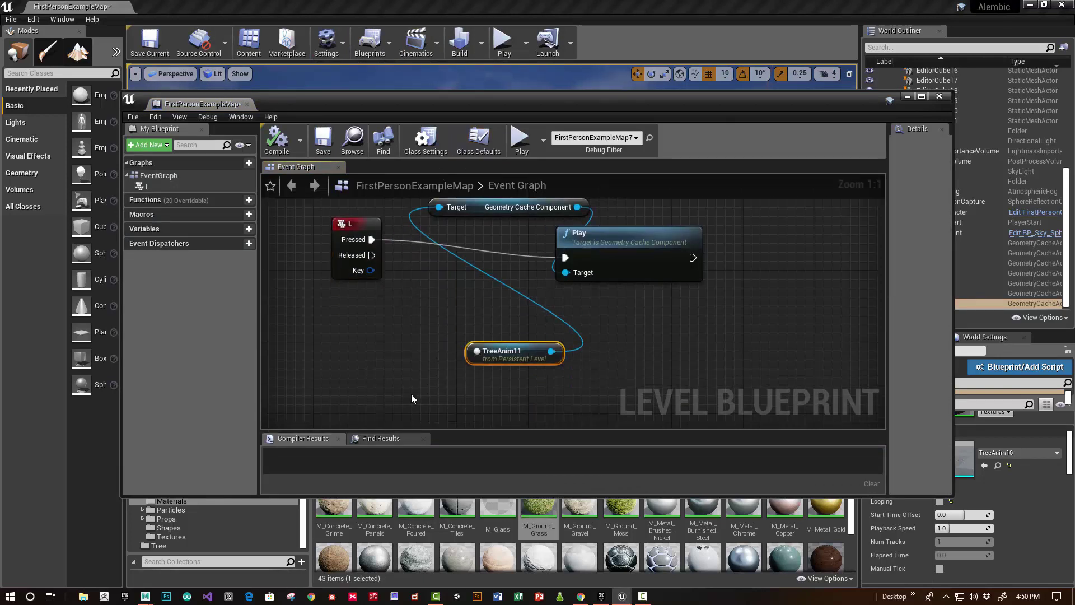
{"action": "right_click", "coordinate": [417, 408]}
{"action": "left_click", "coordinate": [457, 233]}
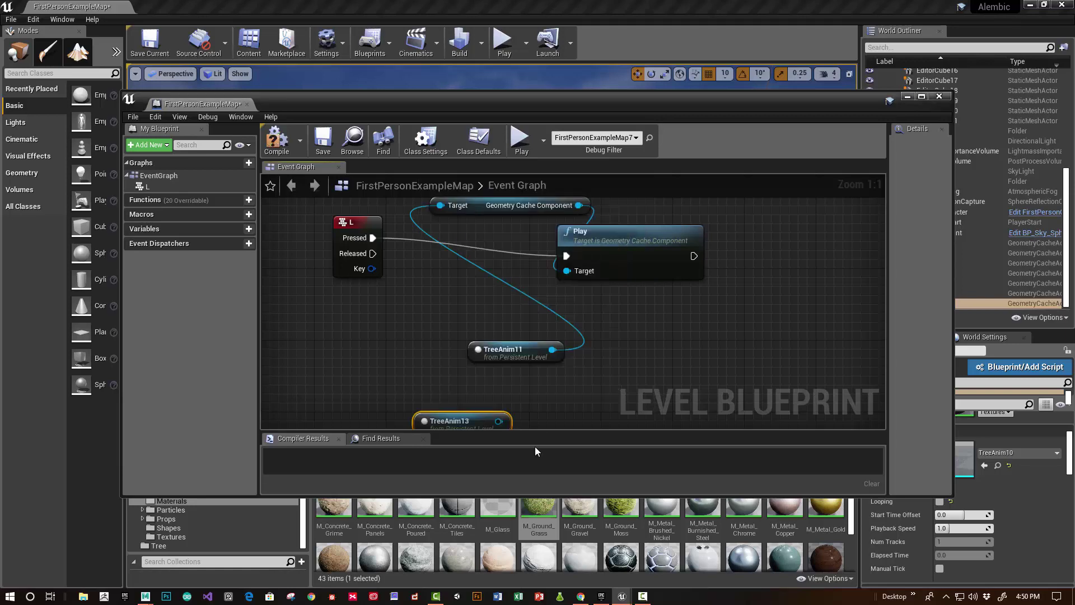
Step: Add a Play (GeometryCacheComponent) node wired from the TreeAnim13 reference
{"action": "right_click_drag", "start_coordinate": [439, 433], "coordinate": [439, 403]}
{"action": "left_click_drag", "start_coordinate": [443, 412], "coordinate": [566, 359]}
{"action": "type", "text": "play"}
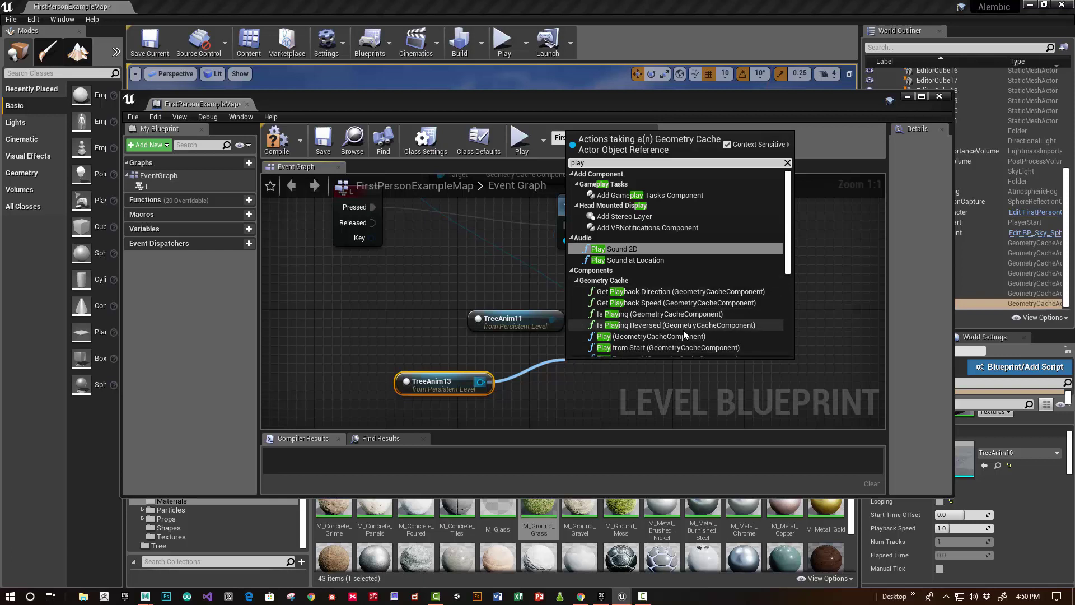
{"action": "left_click", "coordinate": [625, 337]}
Step: Connect the existing Play node's execution output to TreeAnim13's Play node, compile the Level Blueprint and close it
{"action": "left_click_drag", "start_coordinate": [810, 230], "coordinate": [846, 203]}
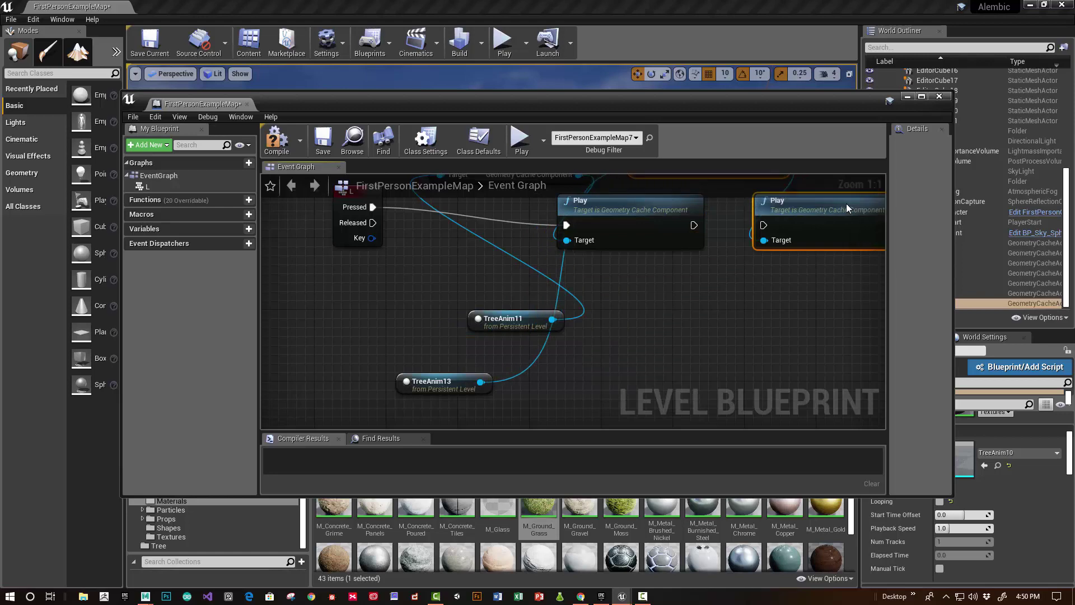
{"action": "left_click_drag", "start_coordinate": [694, 226], "coordinate": [754, 225]}
{"action": "right_click_drag", "start_coordinate": [419, 197], "coordinate": [469, 281]}
{"action": "left_click", "coordinate": [271, 148]}
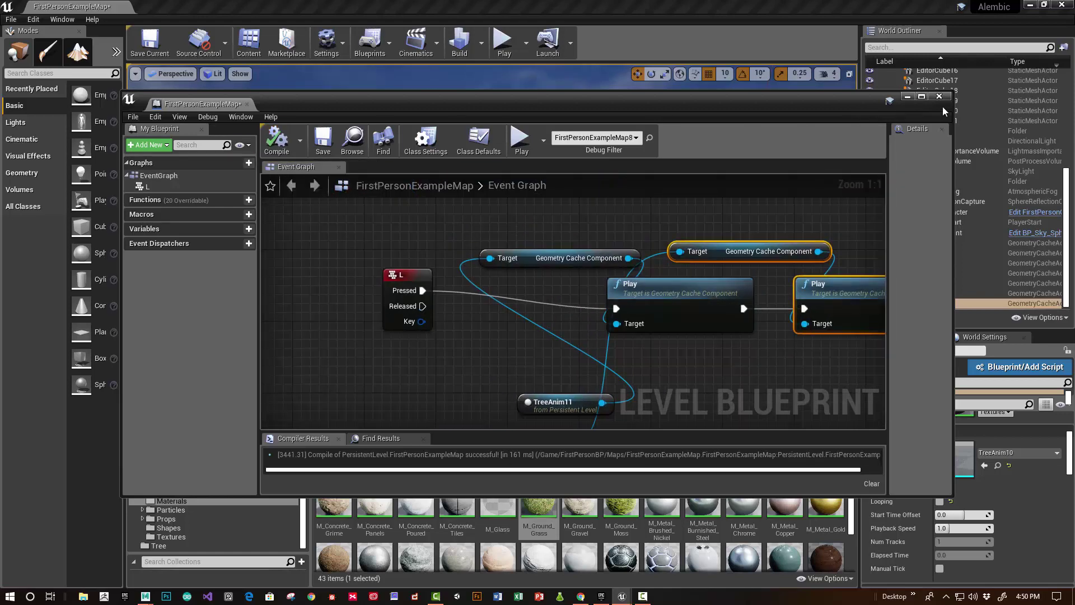
{"action": "left_click", "coordinate": [939, 96]}
Step: Play the level, walk toward the two trees to check their triggered growth, and stop the preview
{"action": "left_click", "coordinate": [501, 51]}
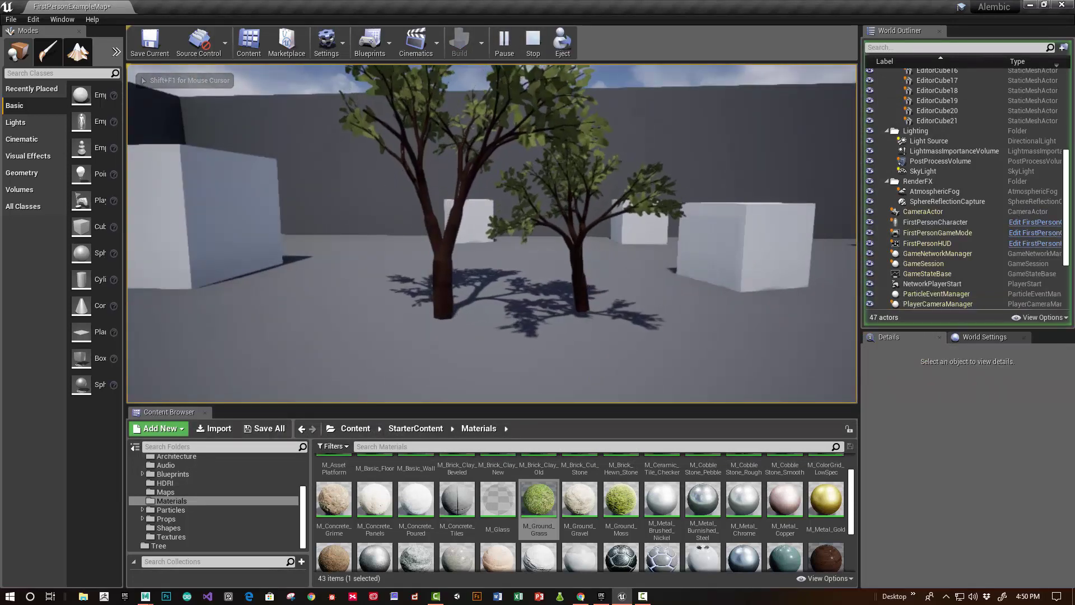
{"action": "key", "text": "w"}
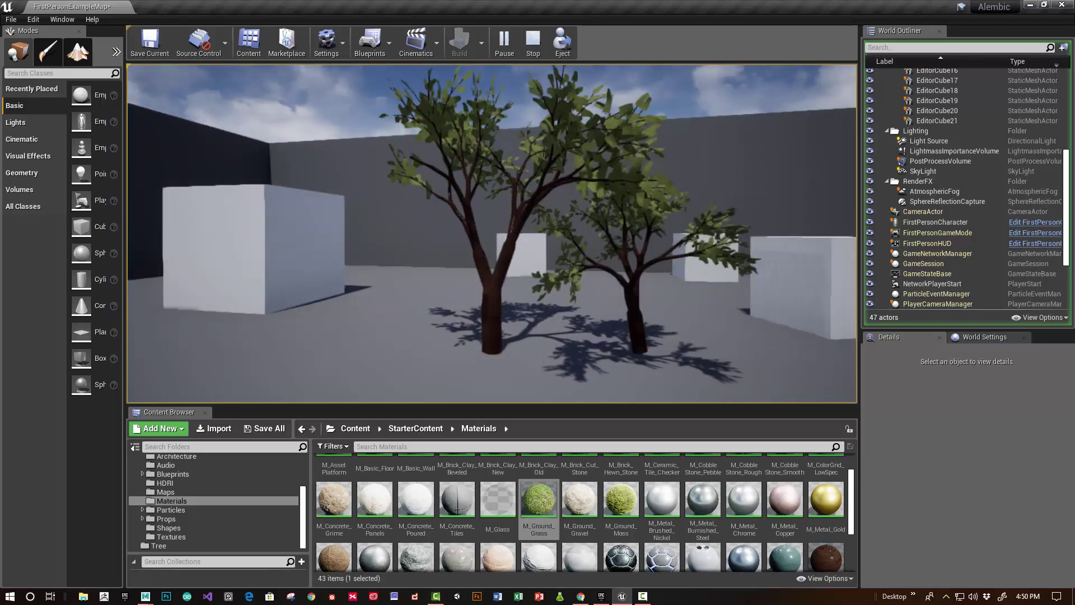
{"action": "key", "text": "Escape"}
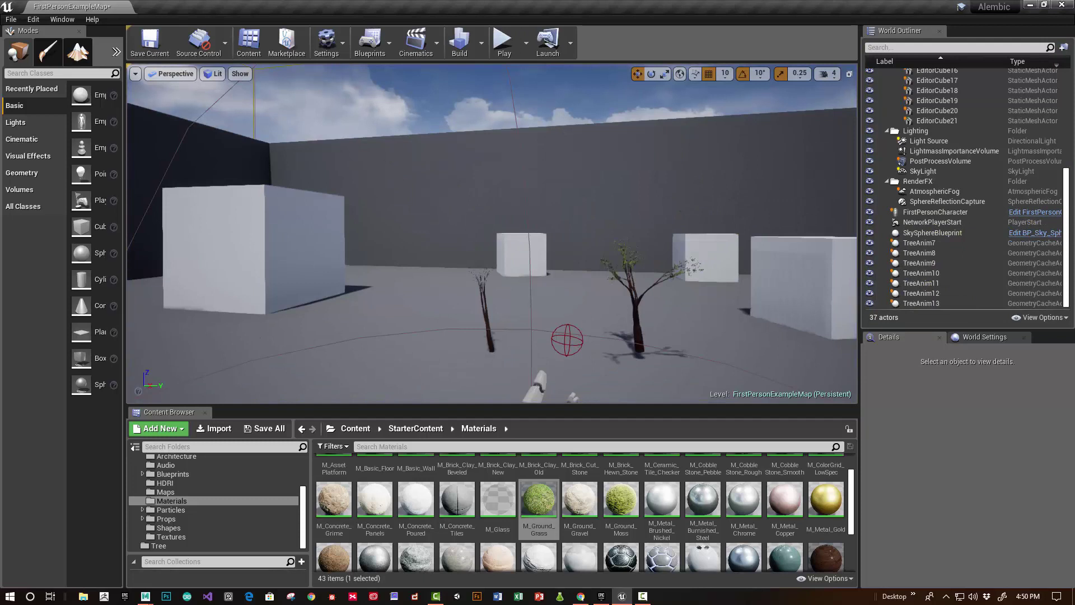